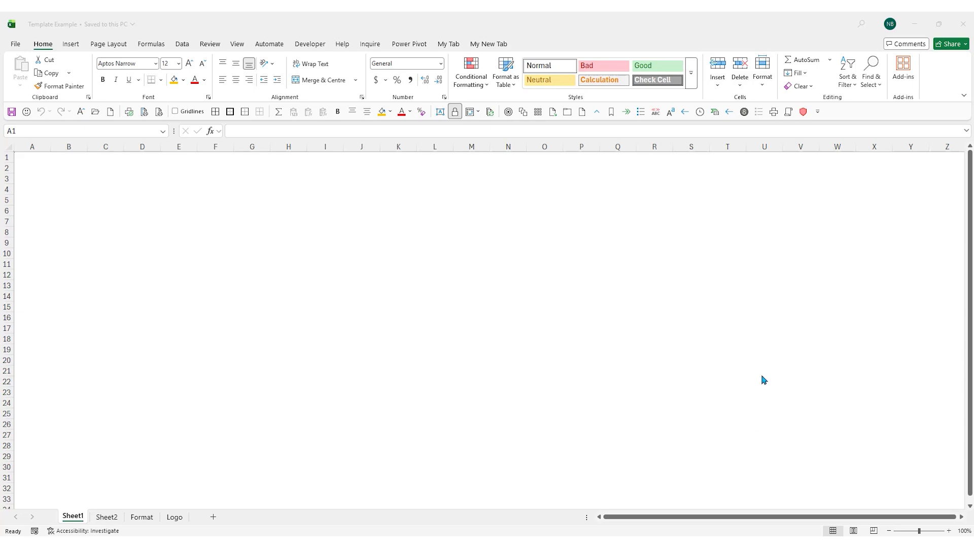
Step: Browse the Business category of online templates for creating a new workbook
click(13, 45)
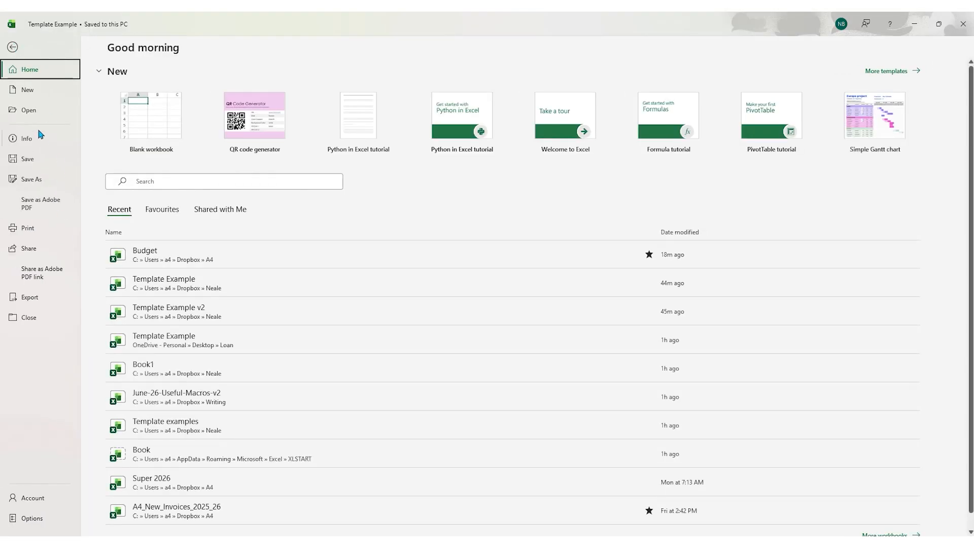
click(39, 96)
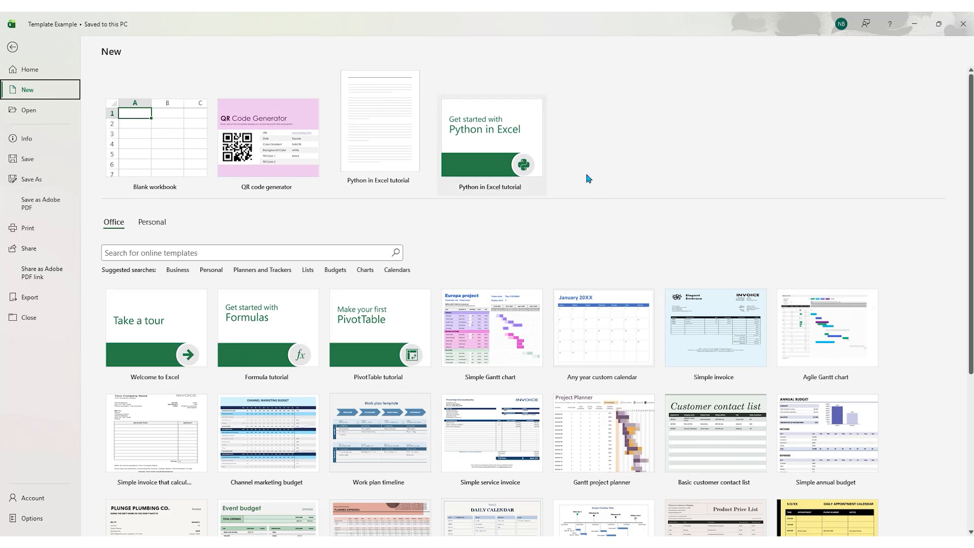
click(178, 269)
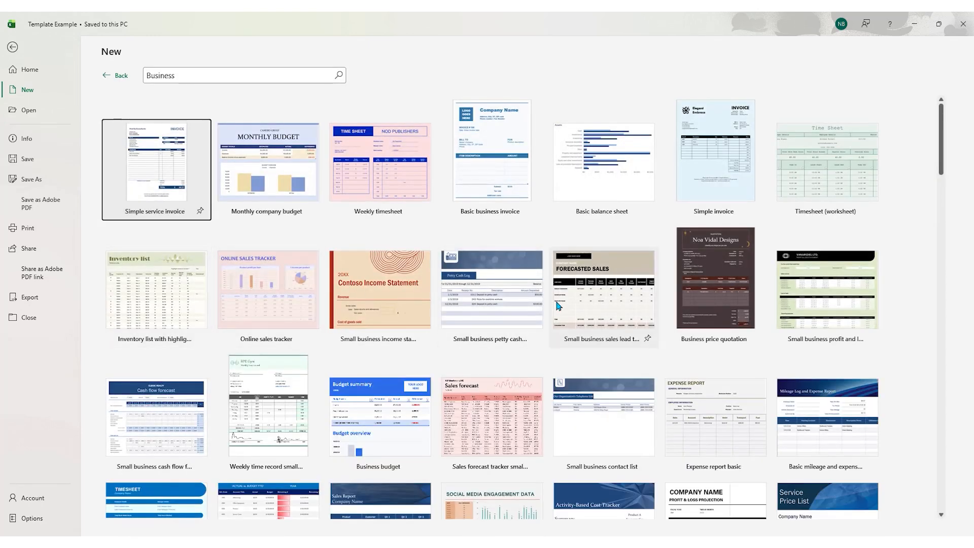
scroll(558, 305, down, 3)
scroll(557, 305, down, 7)
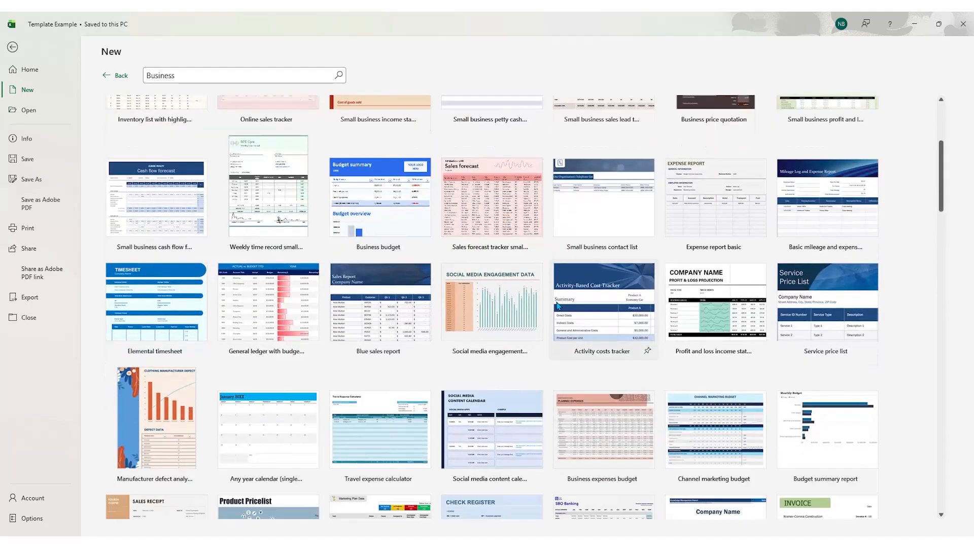
scroll(559, 306, up, 3)
scroll(560, 306, up, 6)
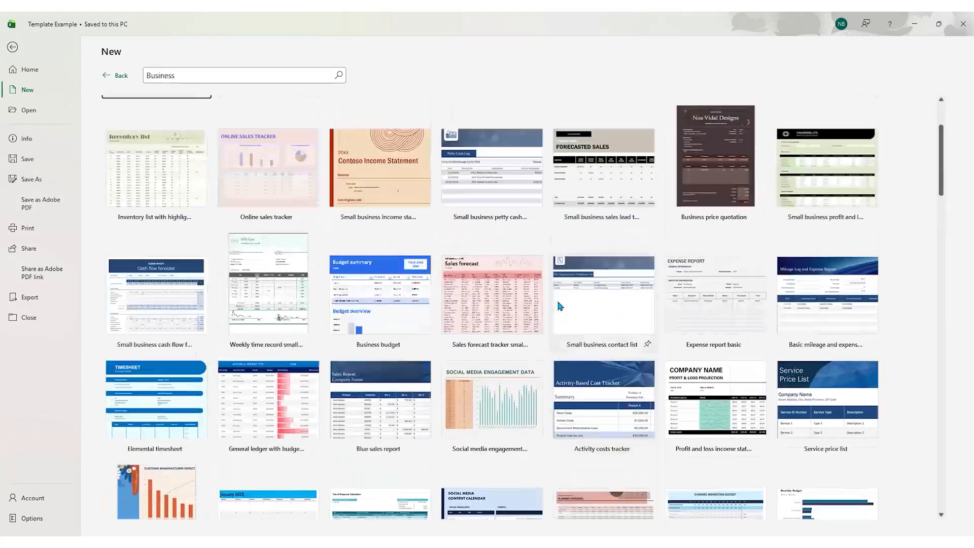
Step: Check the Personal templates available for new workbooks, and return to the worksheet
click(117, 76)
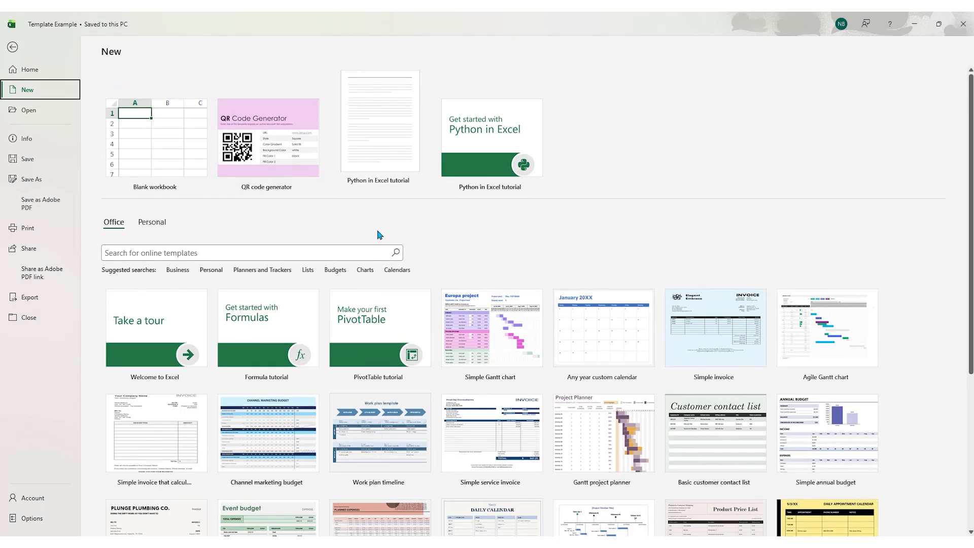
click(148, 224)
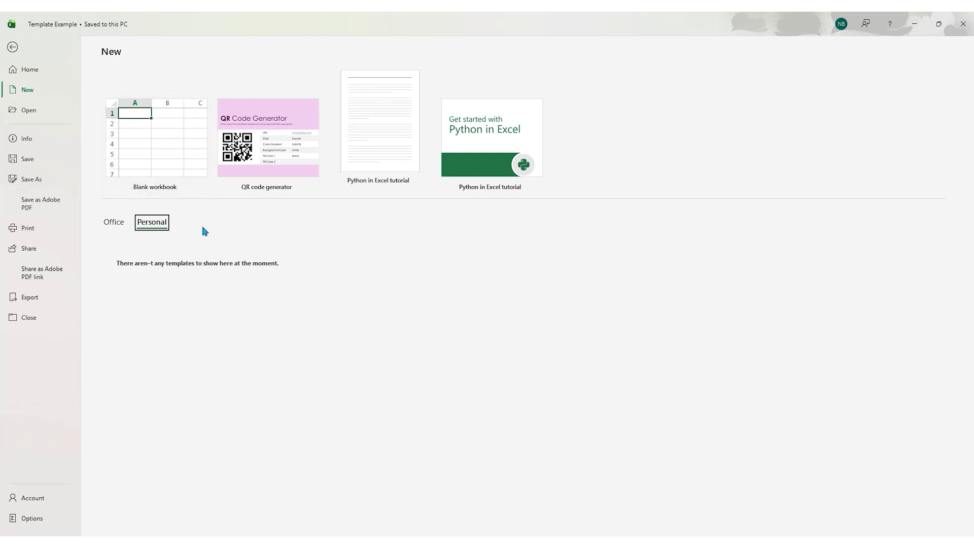
click(12, 48)
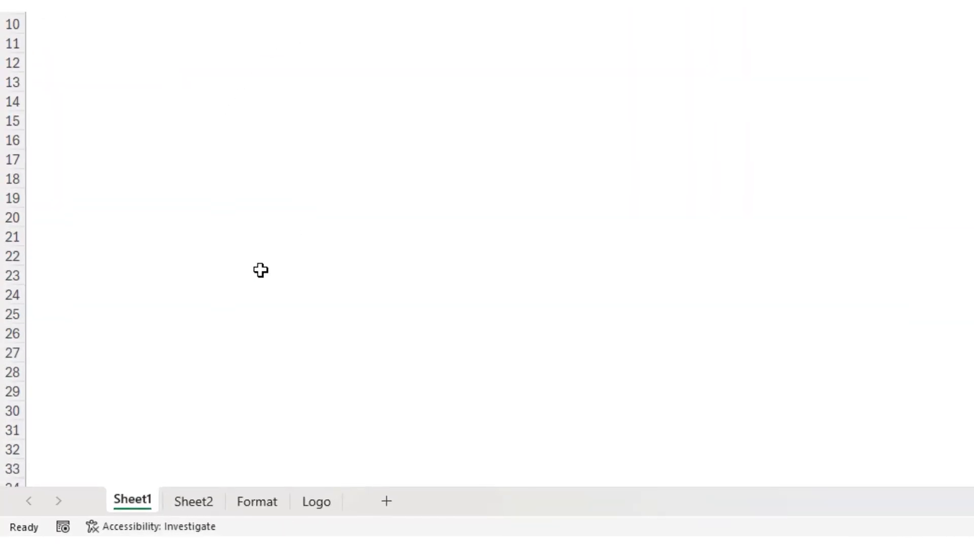
Step: View the general and Spreadsheet Solutions templates offered for inserting a sheet at Sheet1, without inserting one
right_click(143, 505)
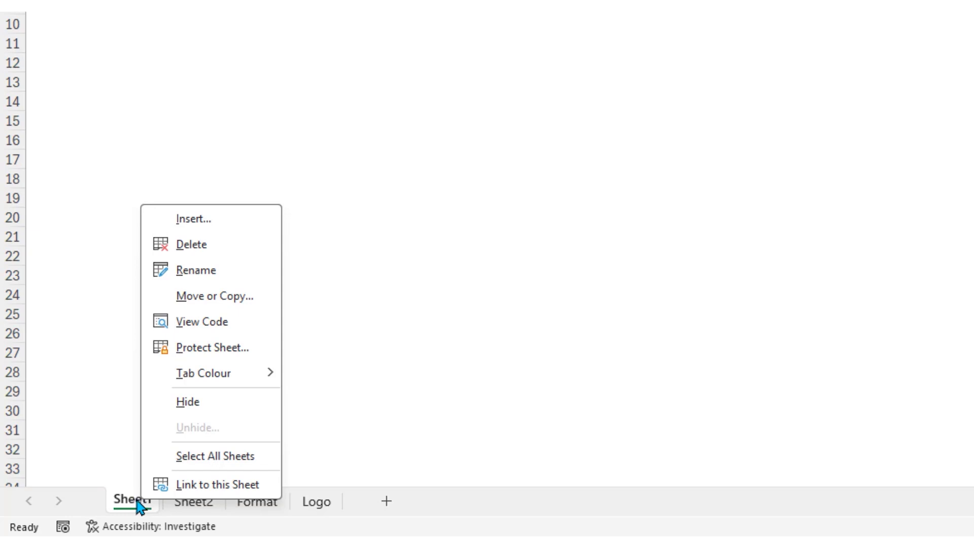
click(222, 217)
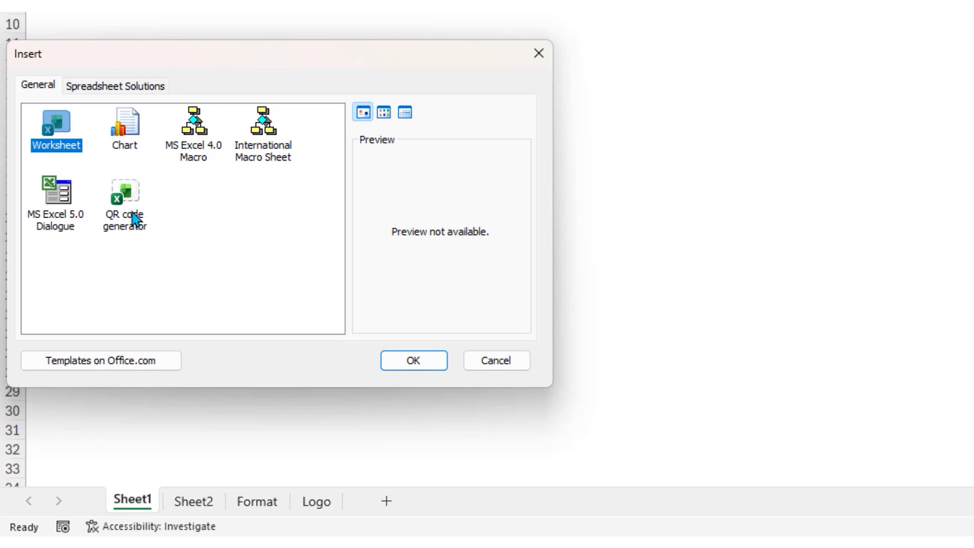
click(113, 88)
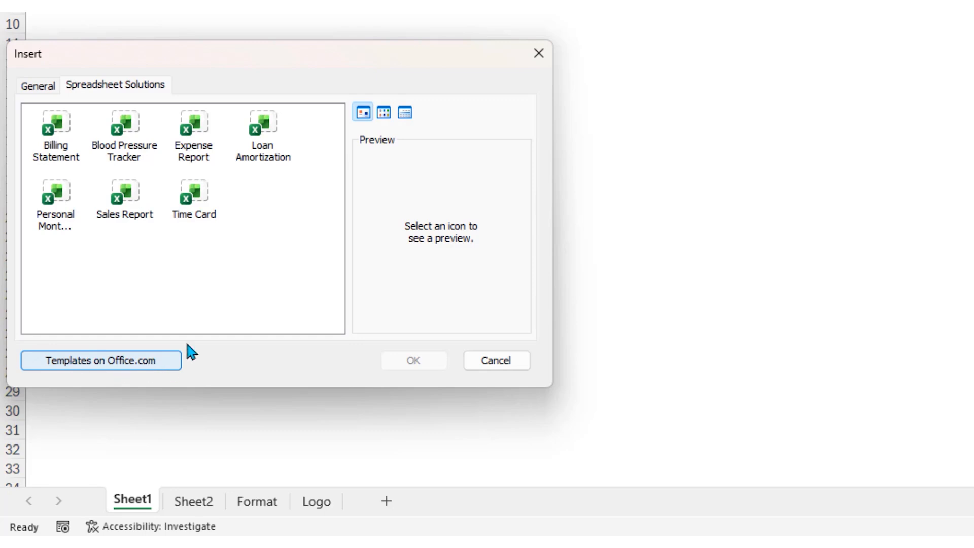
click(510, 358)
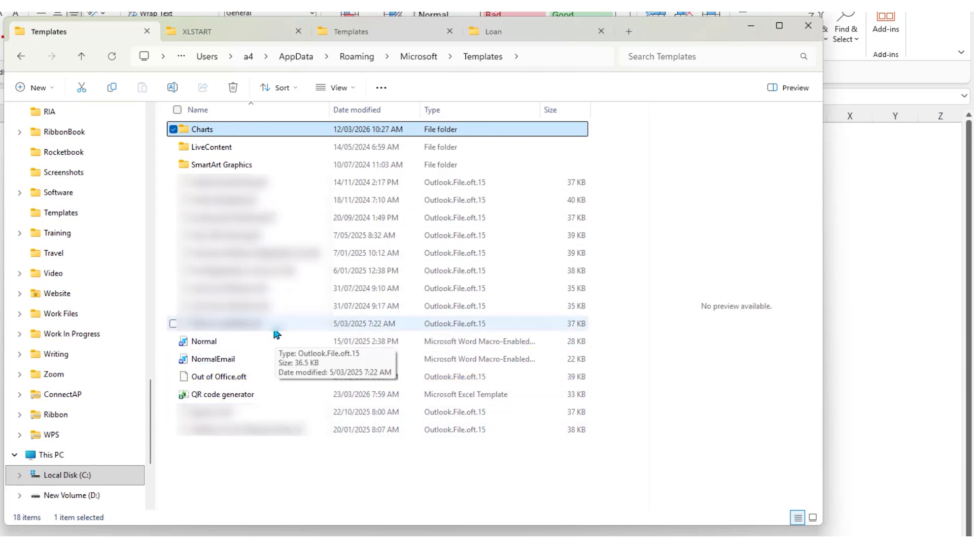
Step: In File Explorer, examine the contents of the XLSTART folder and the Dropbox Templates folder
click(227, 32)
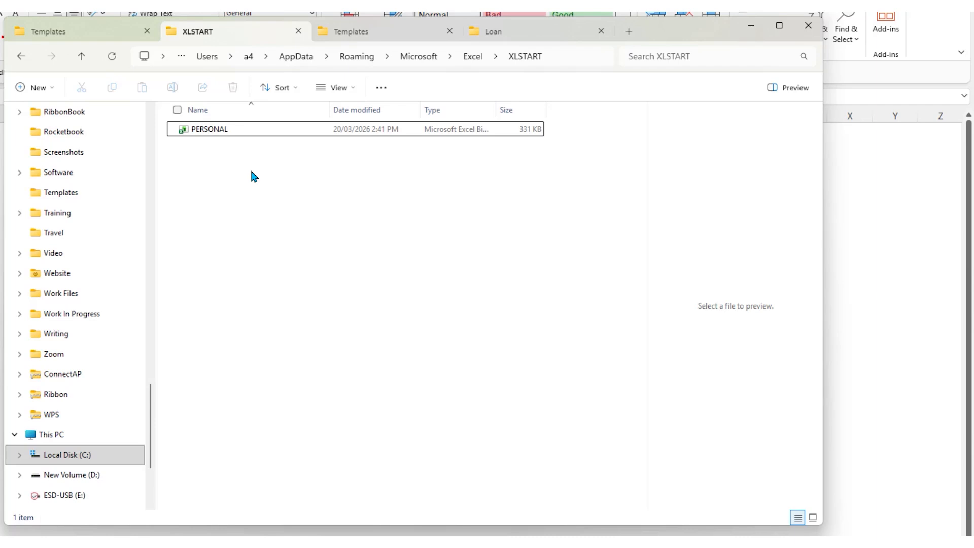
click(373, 32)
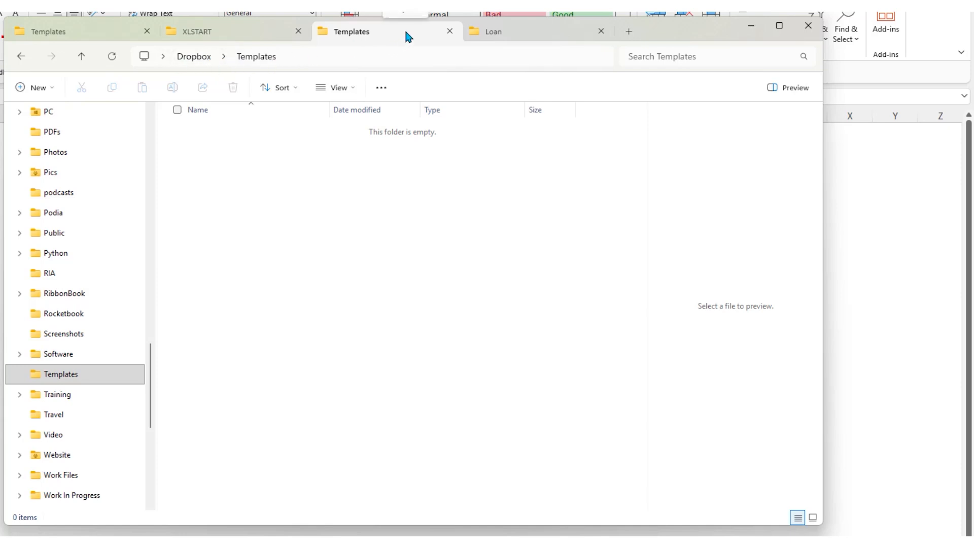
drag(689, 37, 3, 63)
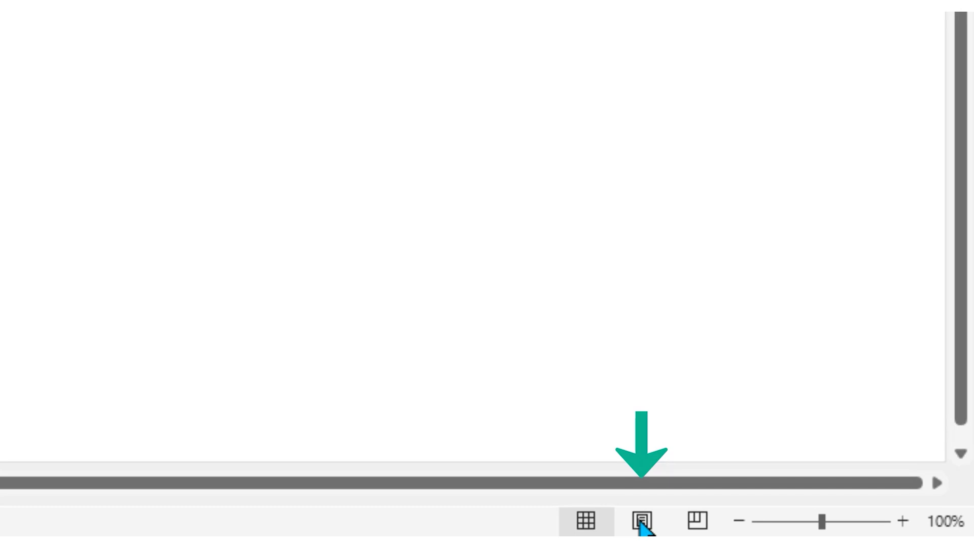
Step: Switch Sheet1 to Page Layout view and apply the preset header showing the workbook's full file path
click(641, 523)
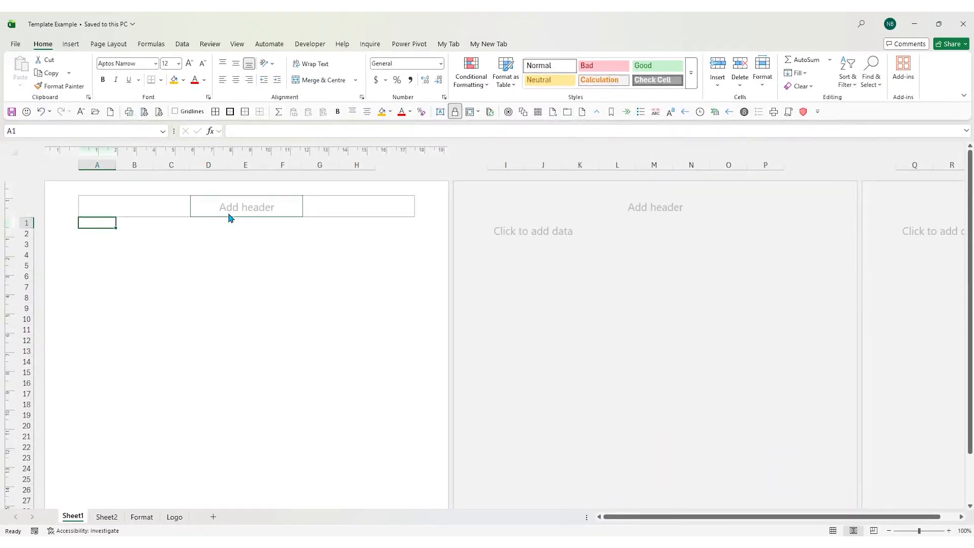
click(141, 207)
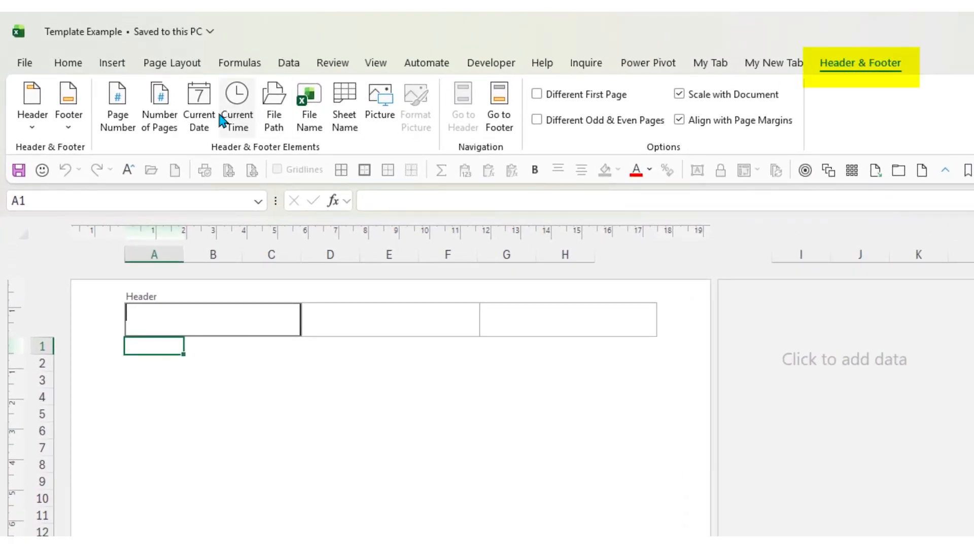
click(34, 130)
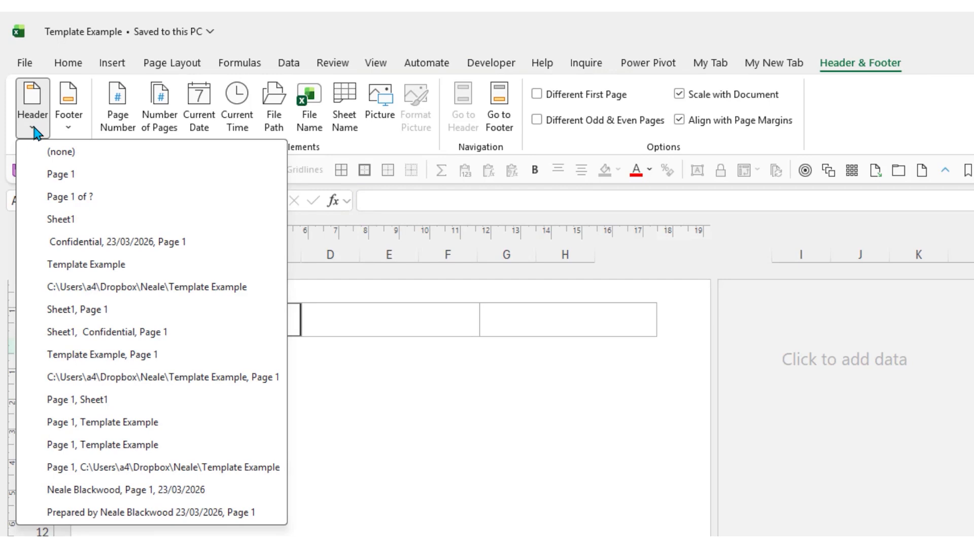
click(212, 287)
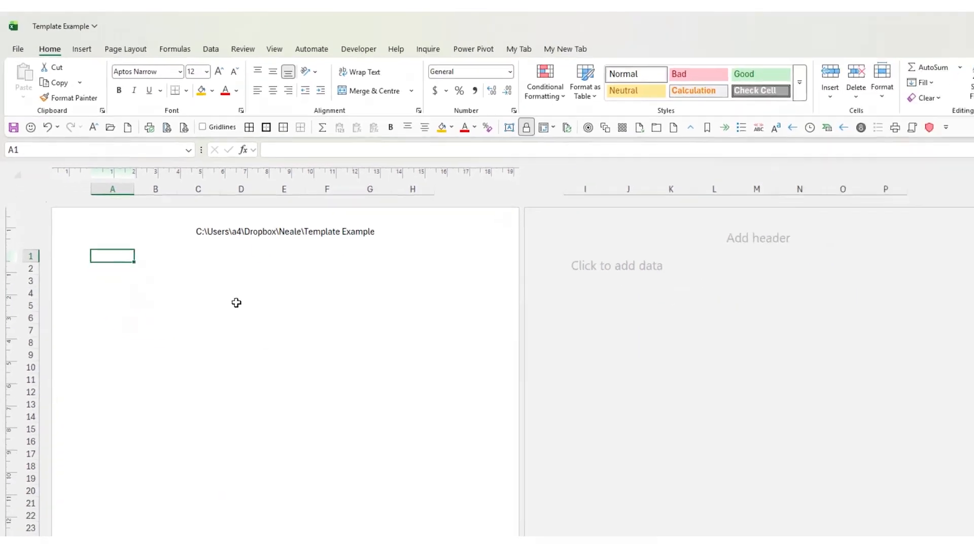
Step: Apply the preset footer with author name, page number and date to Sheet1, and return to Normal view
scroll(242, 244, down, 8)
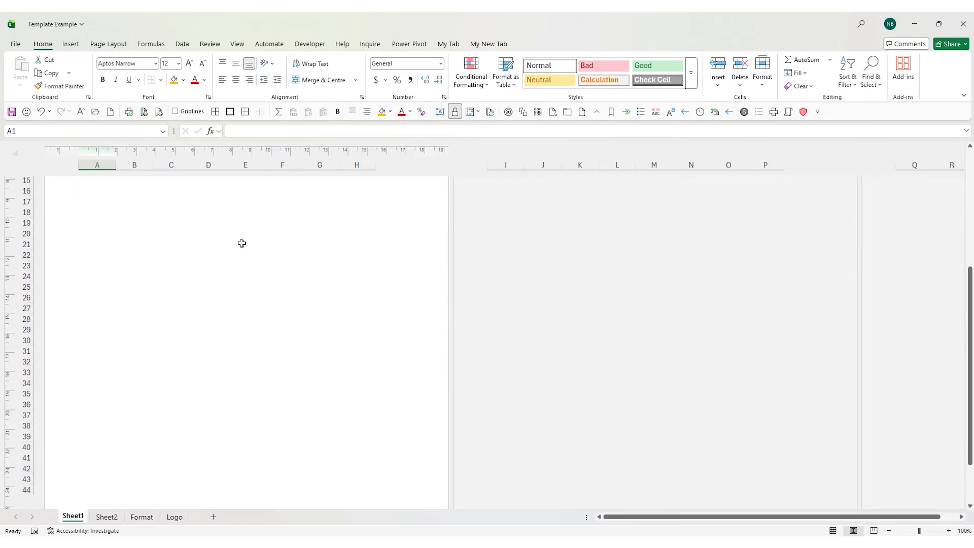
click(256, 465)
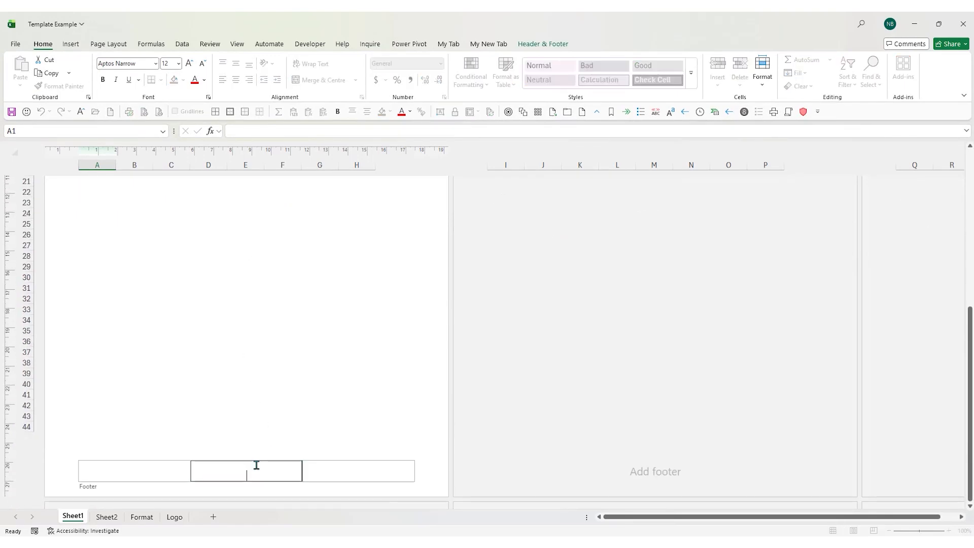
click(540, 44)
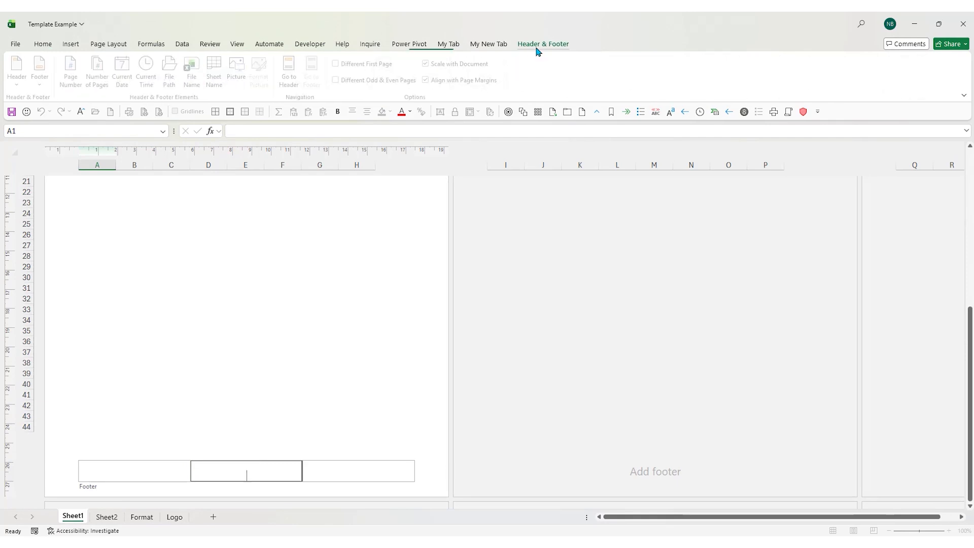
click(44, 85)
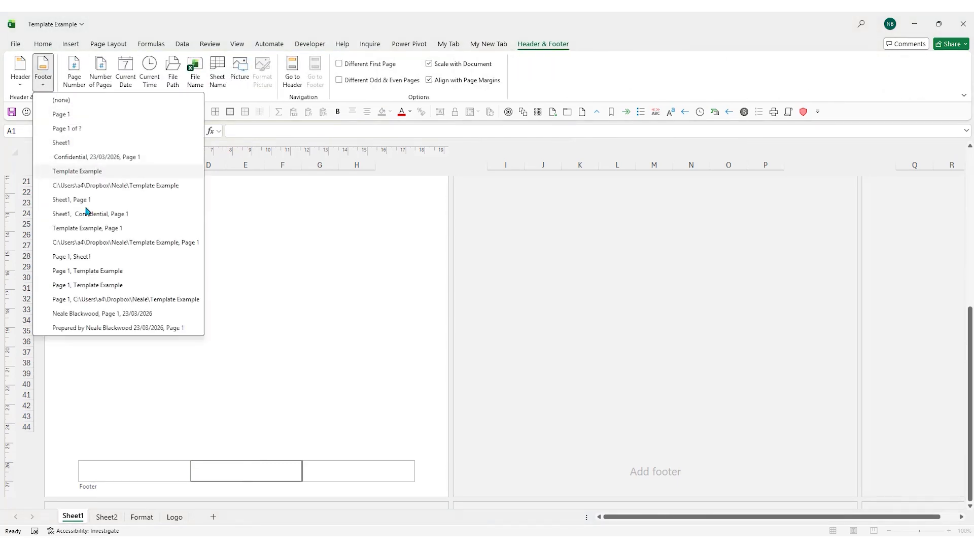
click(120, 315)
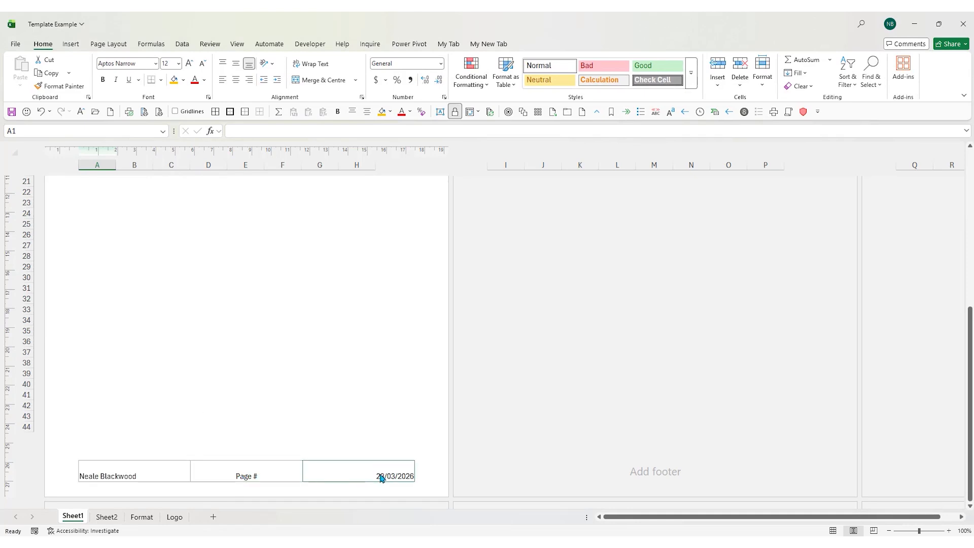
scroll(301, 340, up, 5)
scroll(301, 341, up, 2)
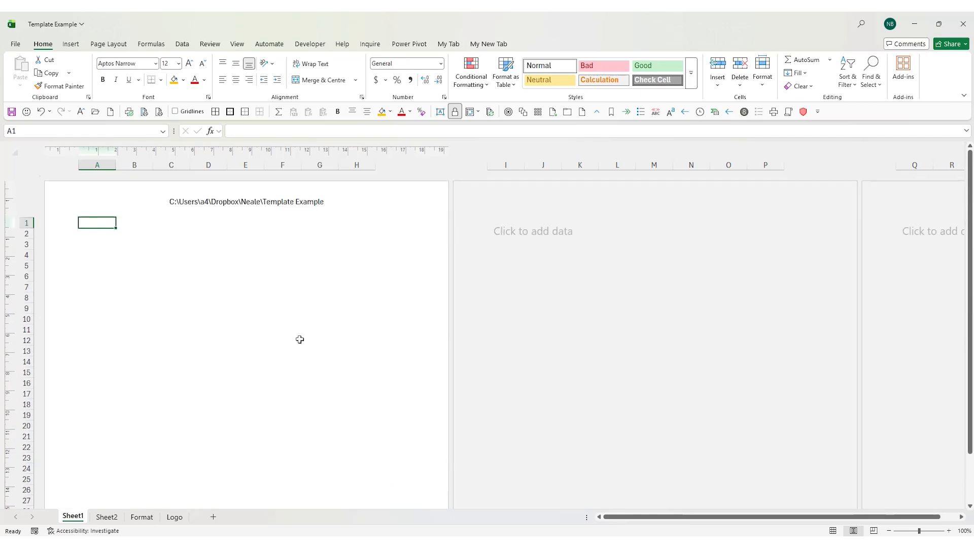
click(833, 531)
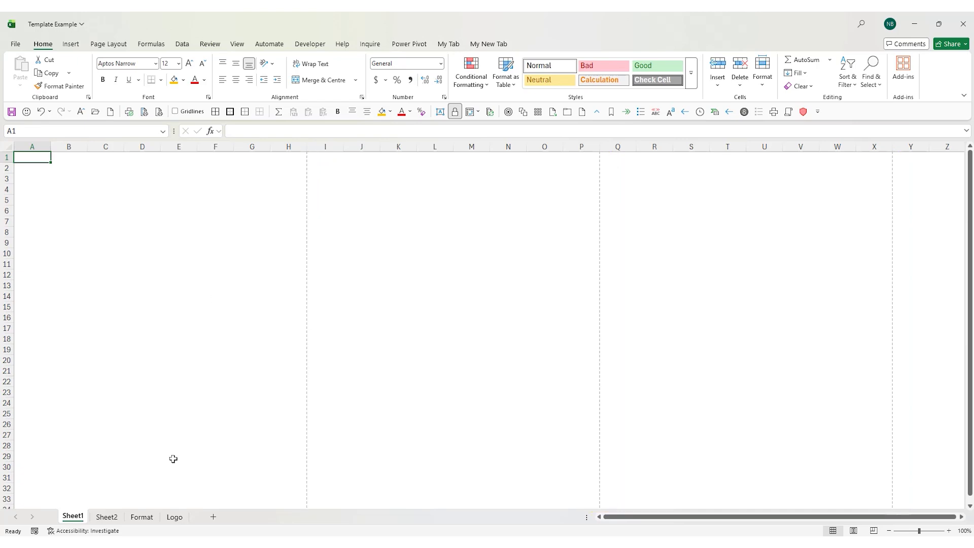
Step: Compare Sheet1 with Sheet2, and view Sheet2 in Page Layout view before returning it to Normal view
click(111, 517)
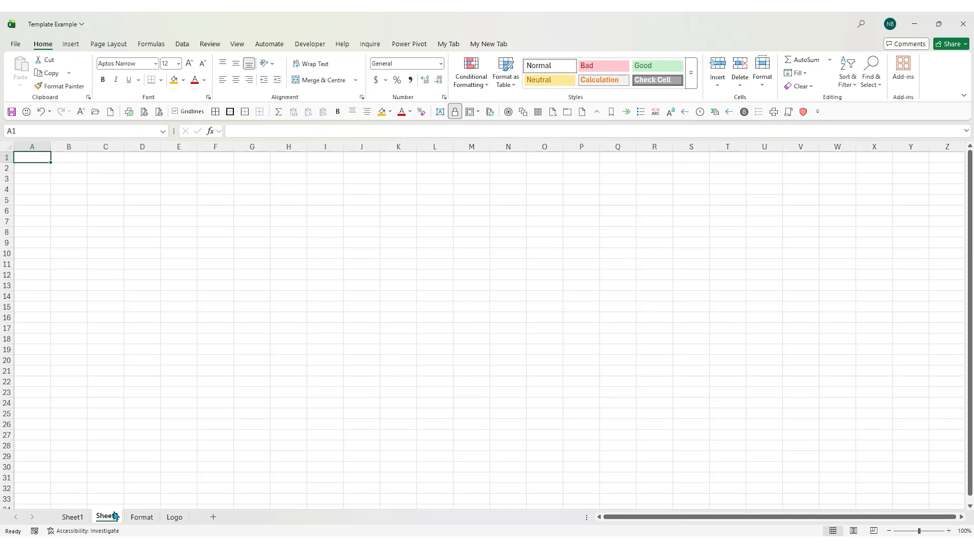
click(72, 517)
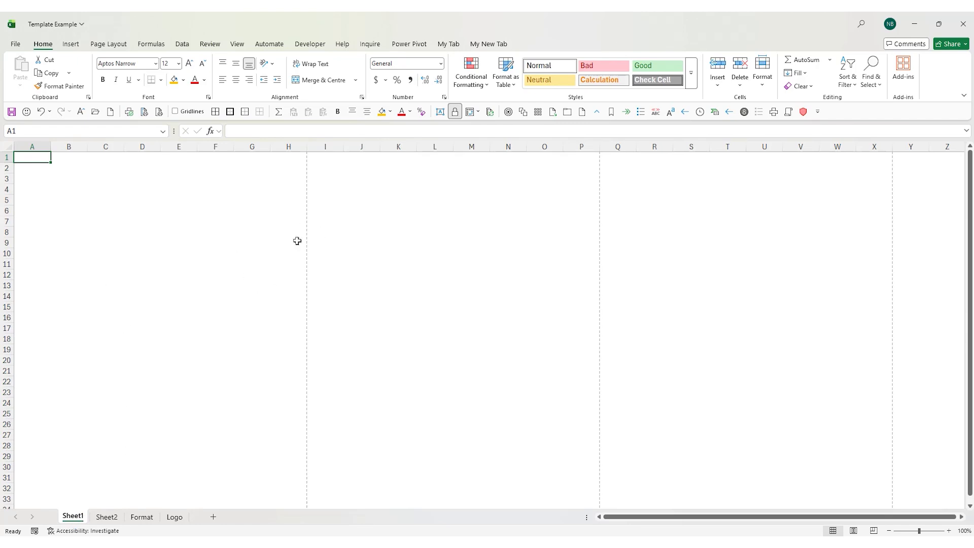
click(109, 517)
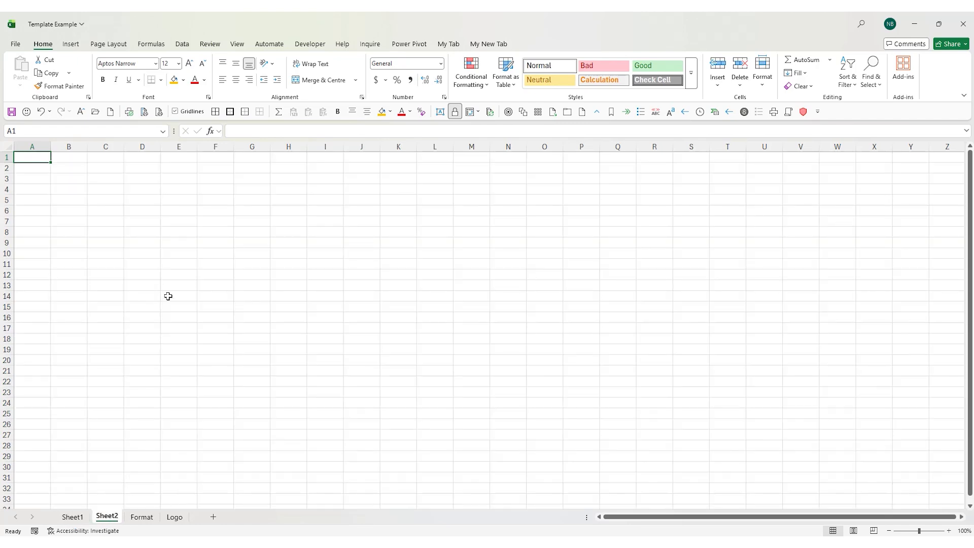
click(853, 530)
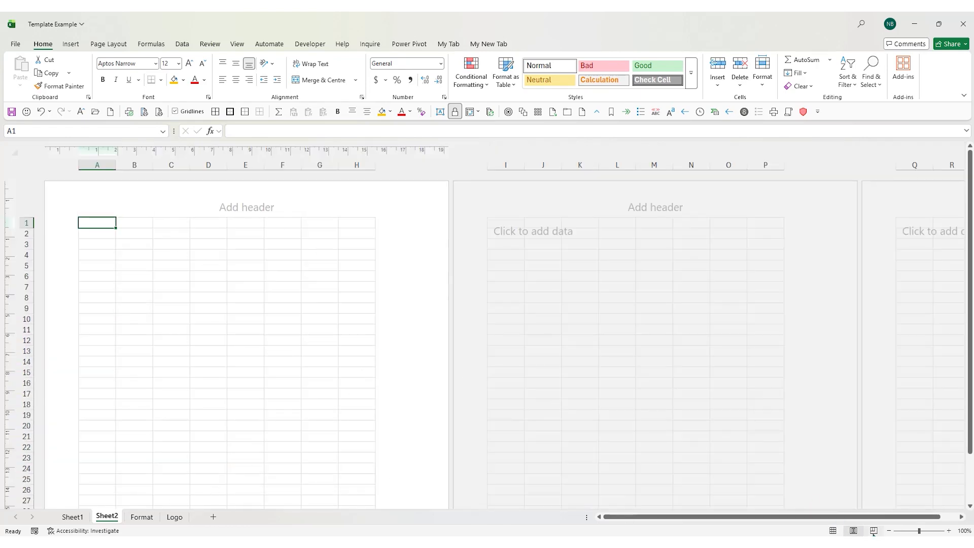
click(832, 531)
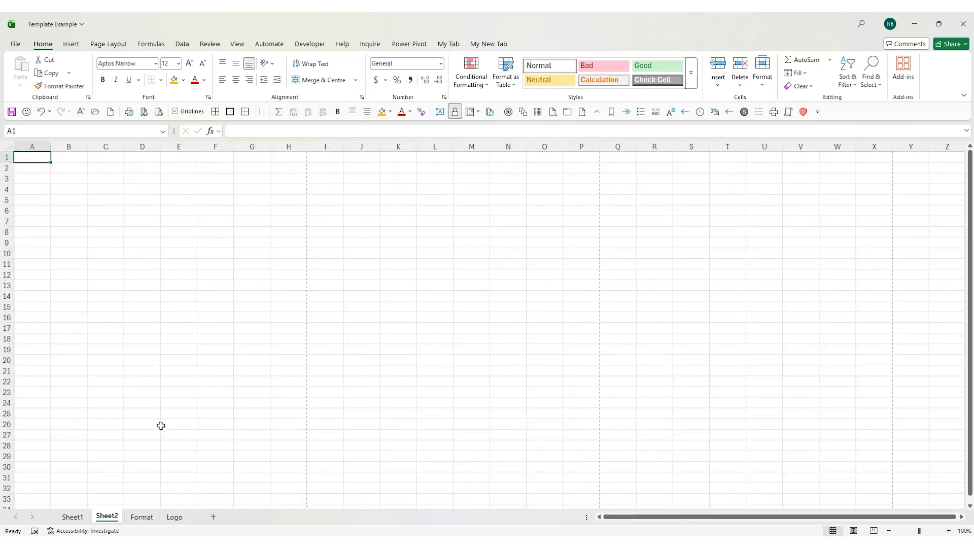
Step: On the Format sheet, examine the custom number formats for negative brackets in D8 and negative red brackets in D3
click(141, 517)
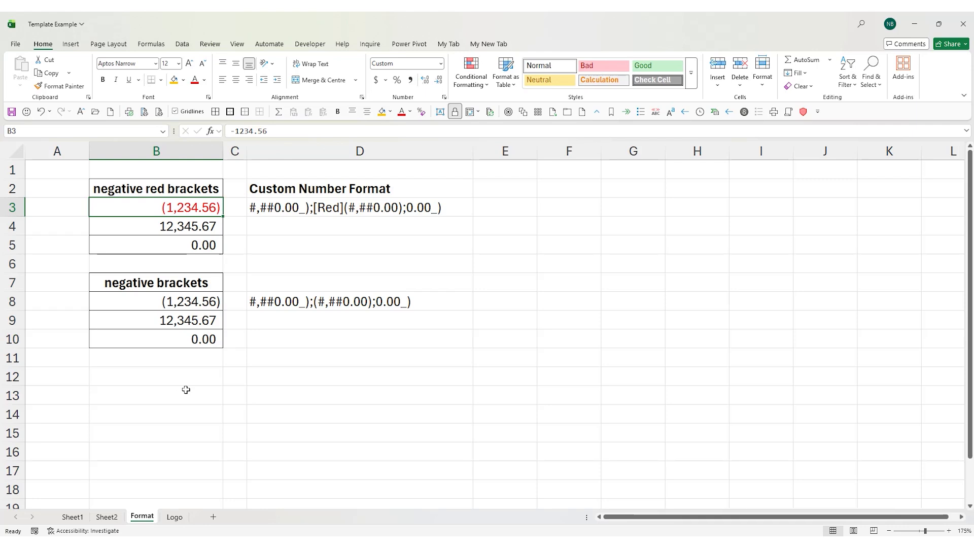
click(342, 302)
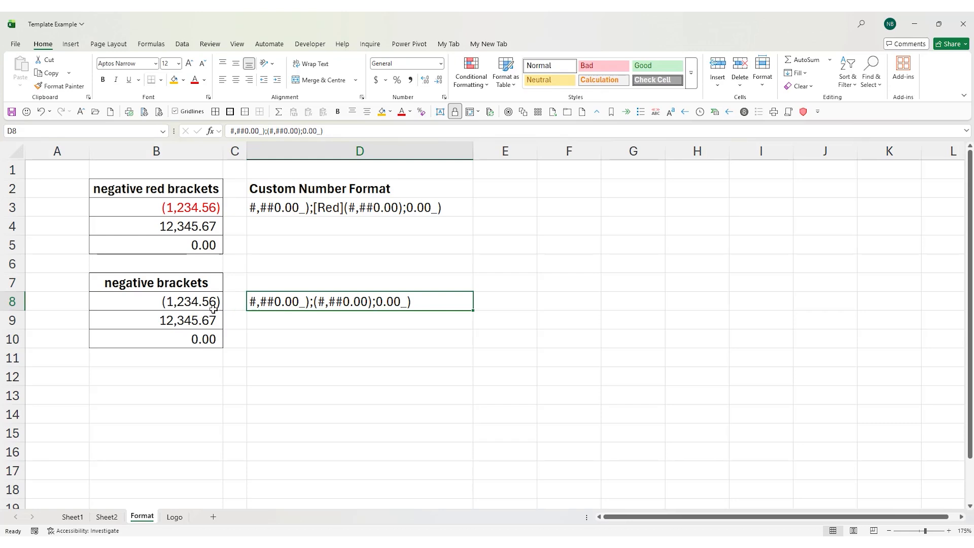
click(359, 209)
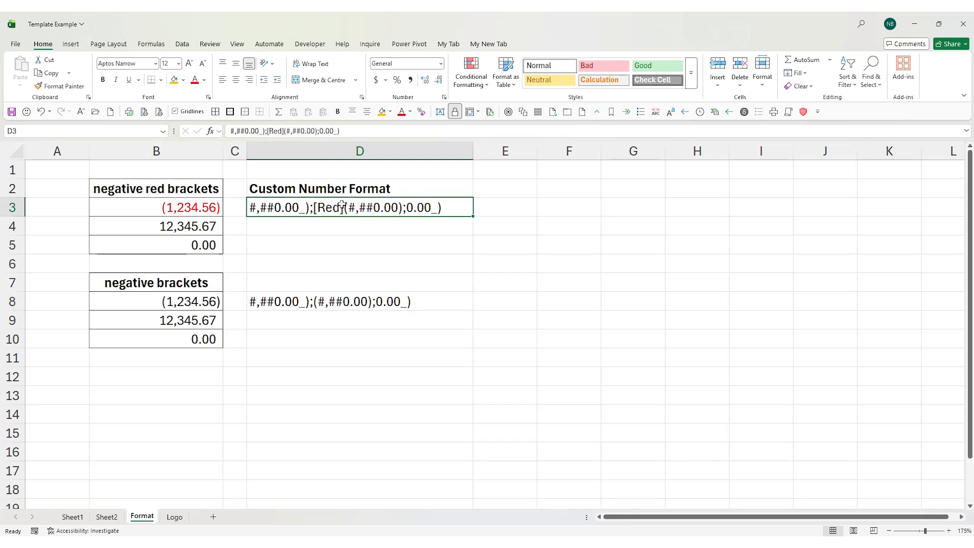
Step: Create a new blank workbook
click(111, 113)
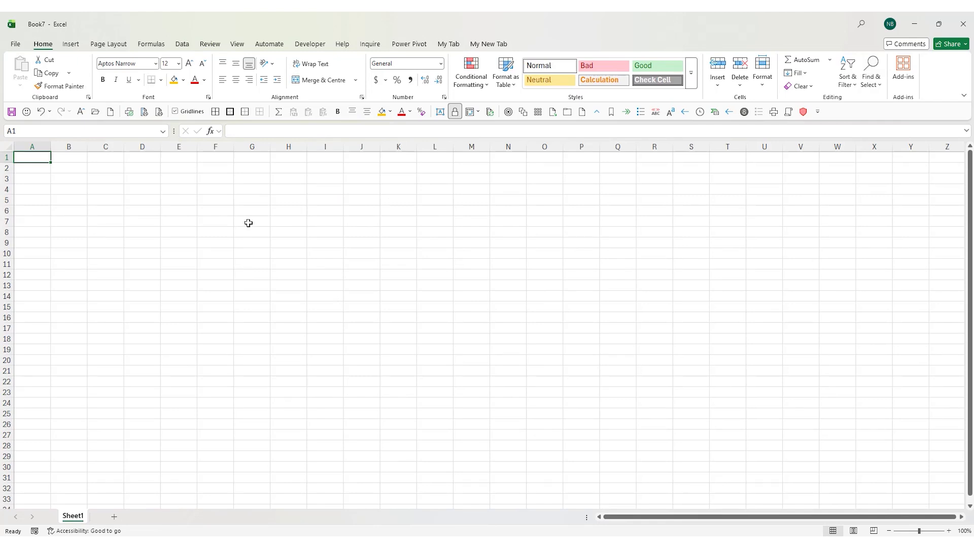
Step: Examine the Custom number formats available in the blank workbook, through to the end of the list, and close the cell formatting settings
key(ctrl+1)
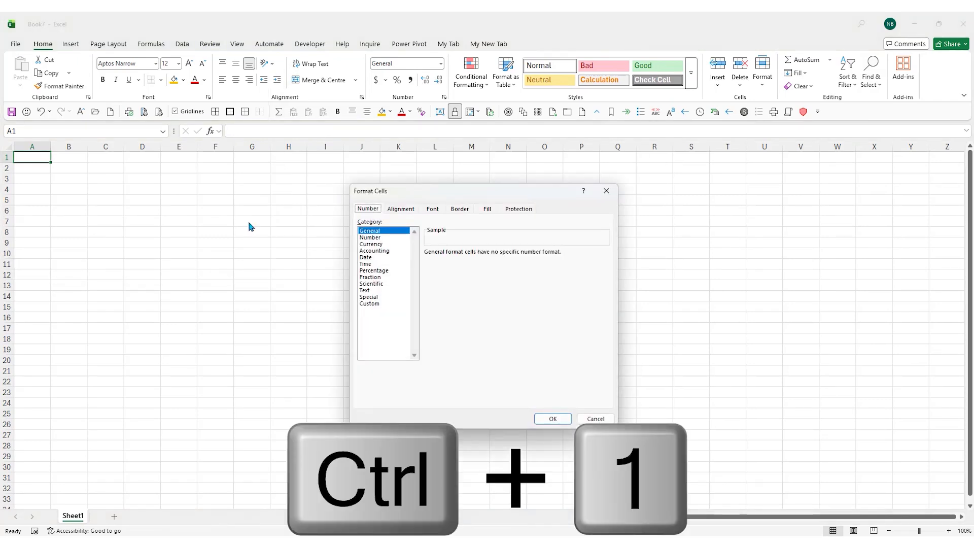
click(380, 304)
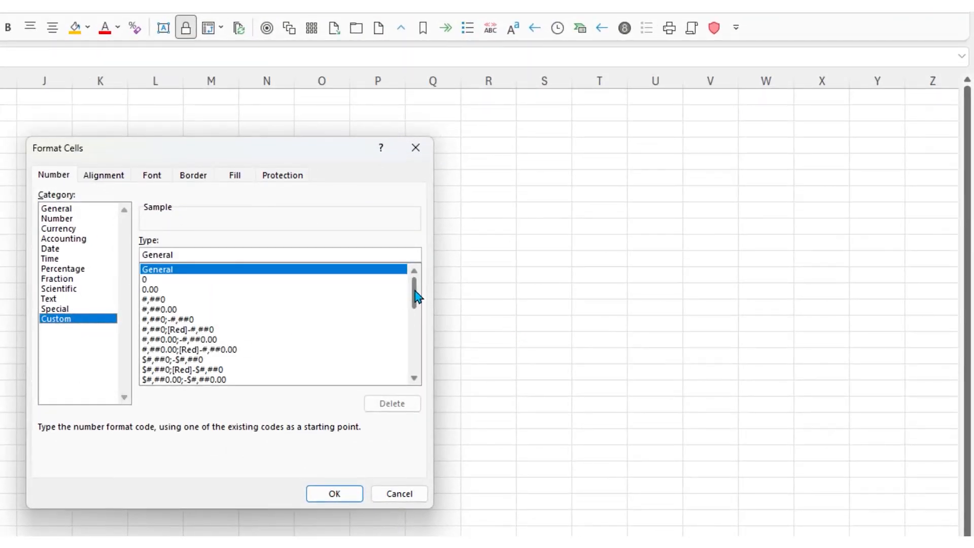
drag(414, 292, 414, 298)
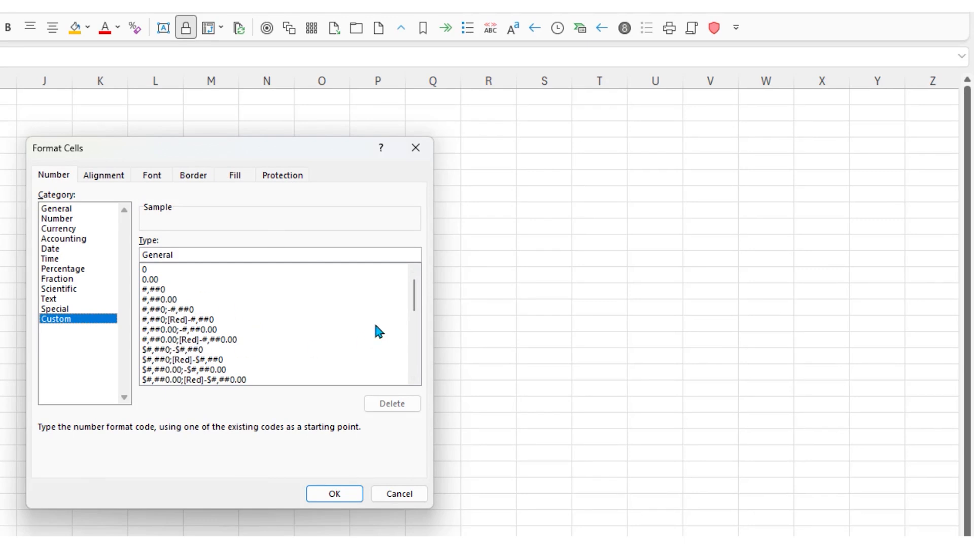
drag(417, 301, 418, 361)
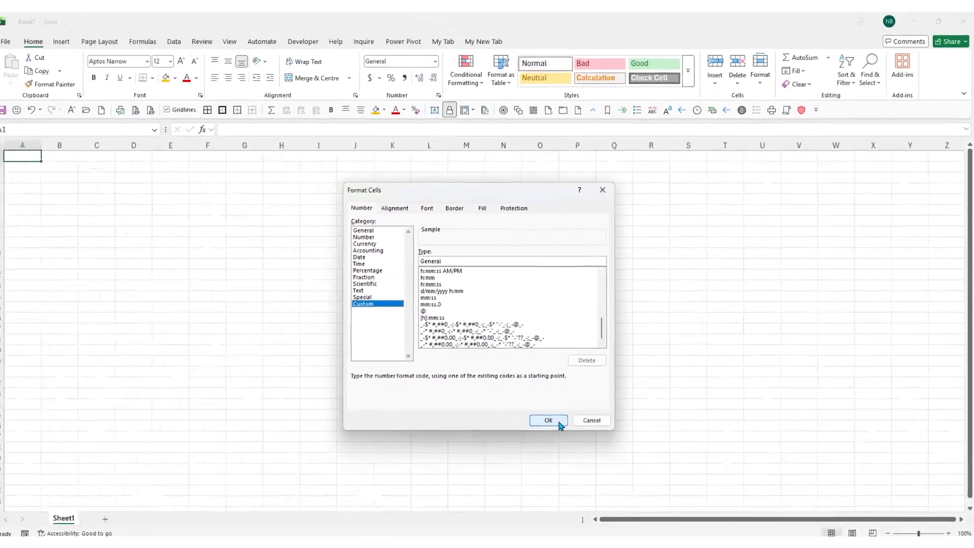
click(418, 472)
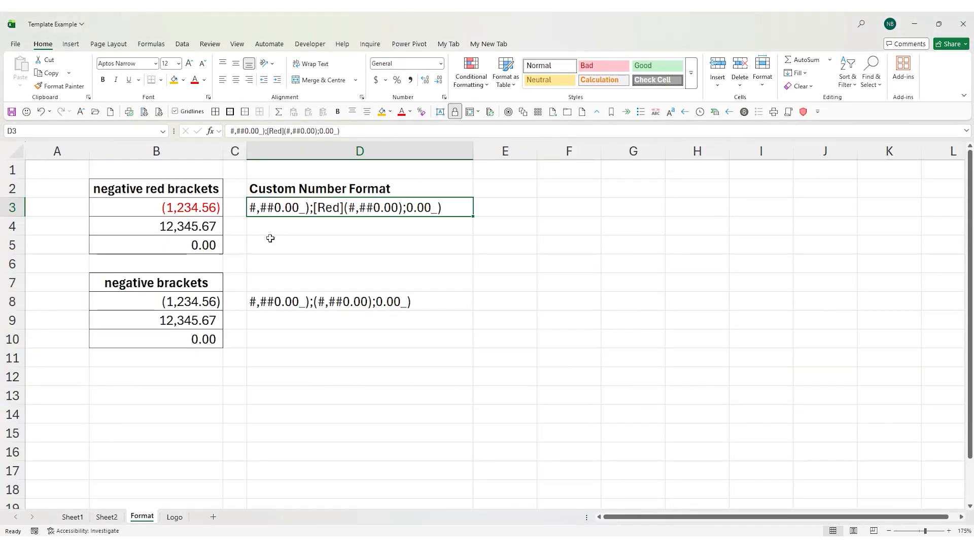
Step: On the Format sheet of Template Example, apply the custom number format #,##0.00_);(#,##0.00);0.00_) to cell B3
click(203, 207)
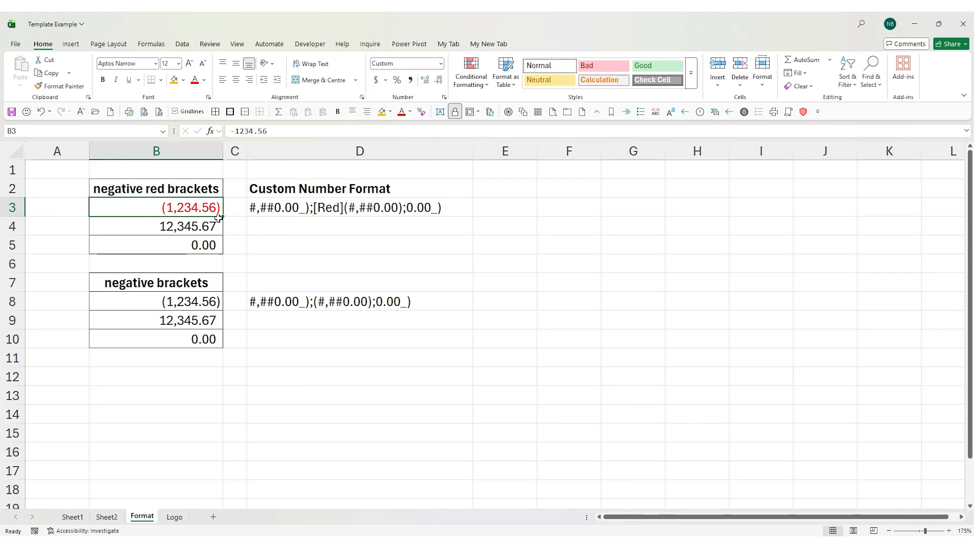
key(ctrl+1)
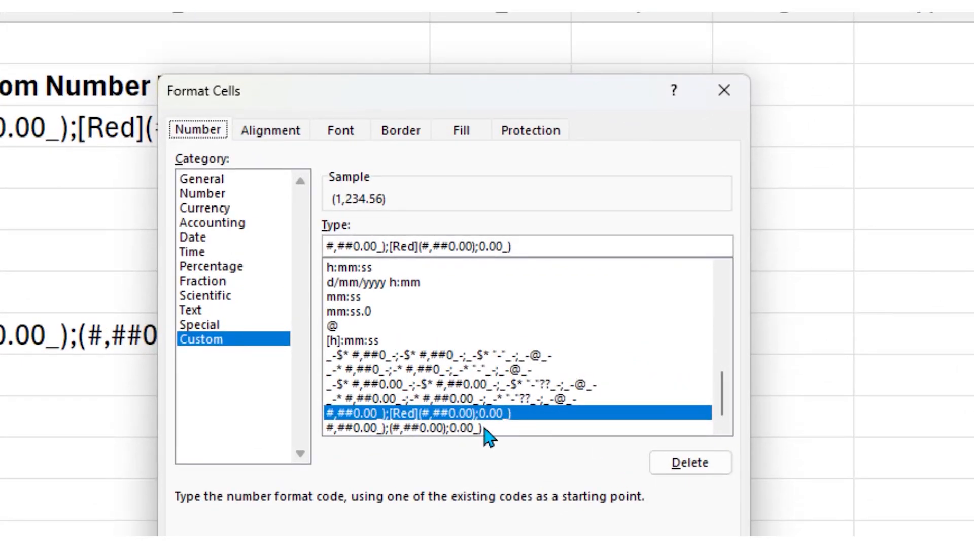
click(486, 432)
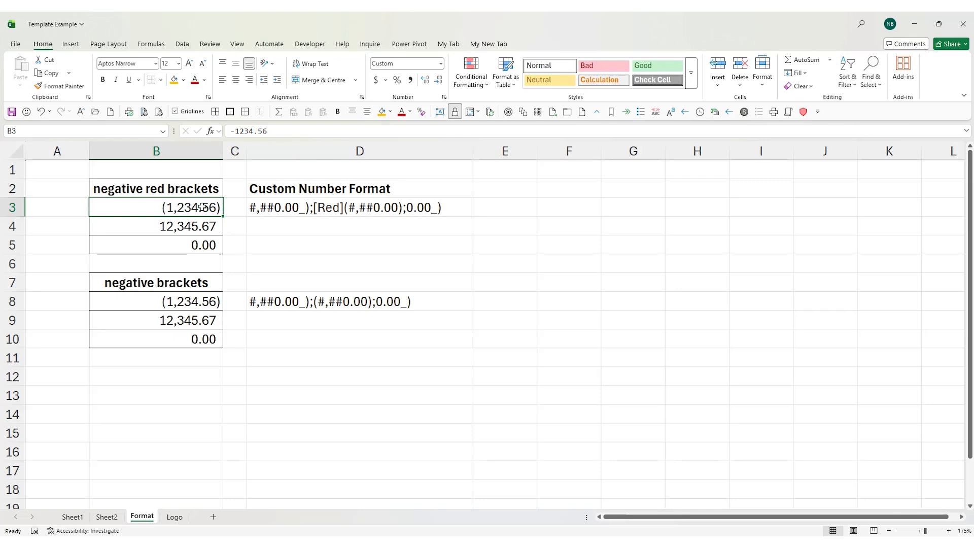
Step: Apply the custom number format #,##0.00_);[Red](#,##0.00);0.00_) to cell B3
key(ctrl+1)
click(669, 328)
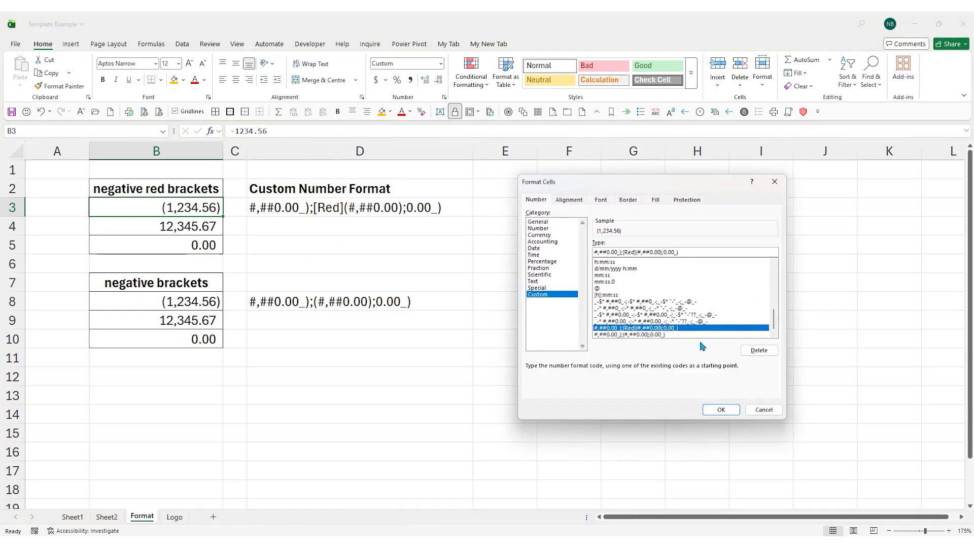
click(721, 412)
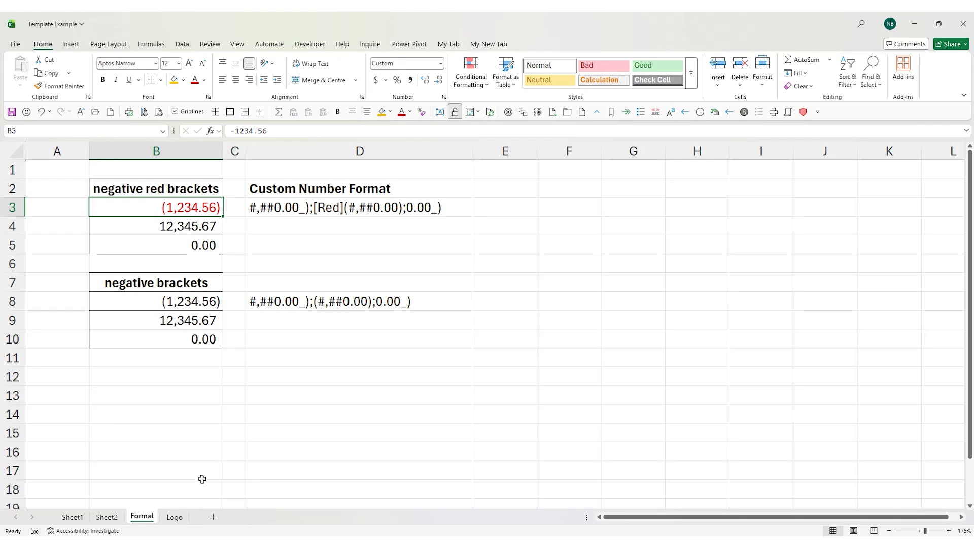
Step: On the Logo sheet, nudge the floating logo picture and compare it with the in-cell picture in A2
click(176, 517)
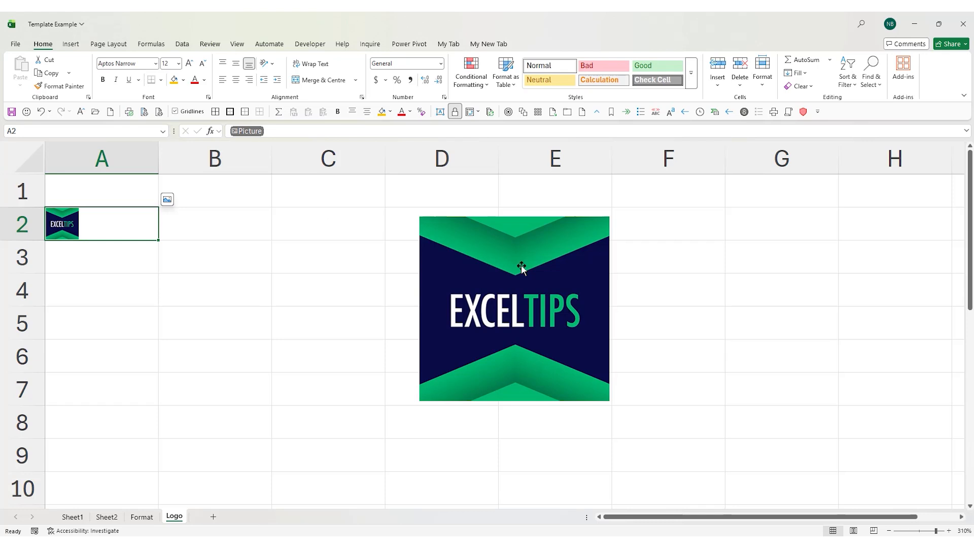
click(487, 244)
mouse_move(507, 249)
mouse_down()
mouse_move(482, 225)
mouse_move(575, 233)
mouse_move(508, 250)
mouse_up()
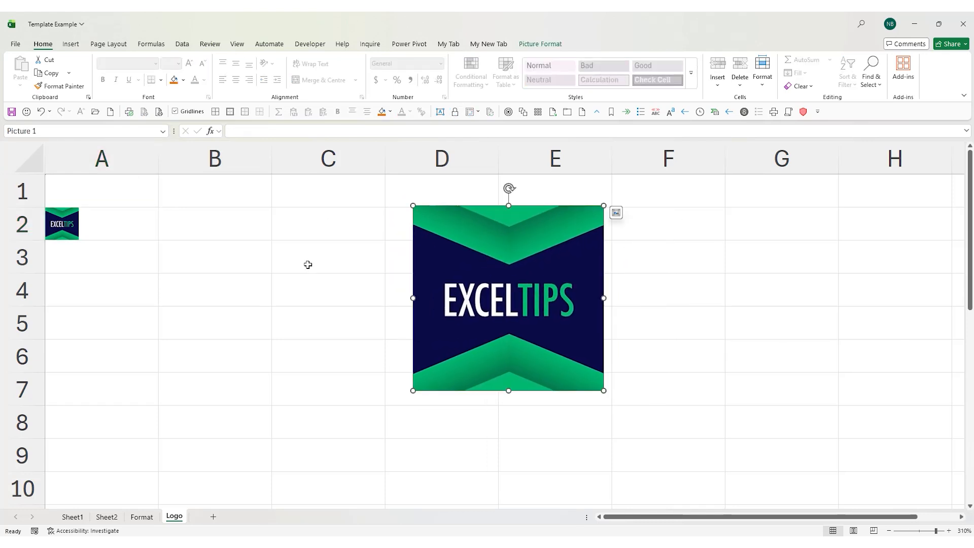
click(130, 228)
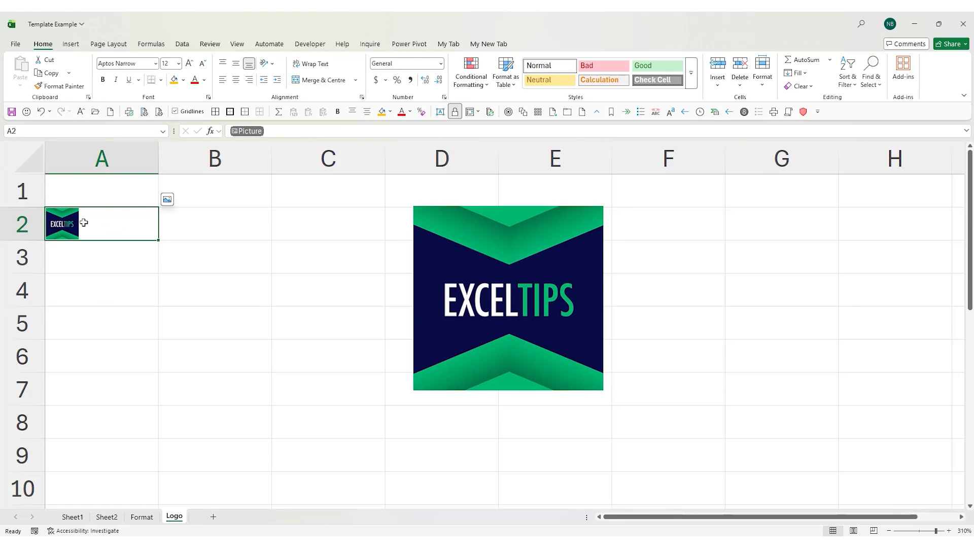
Step: Copy the floating logo picture and paste it into cell A4 as a picture in cell
click(513, 244)
right_click(513, 244)
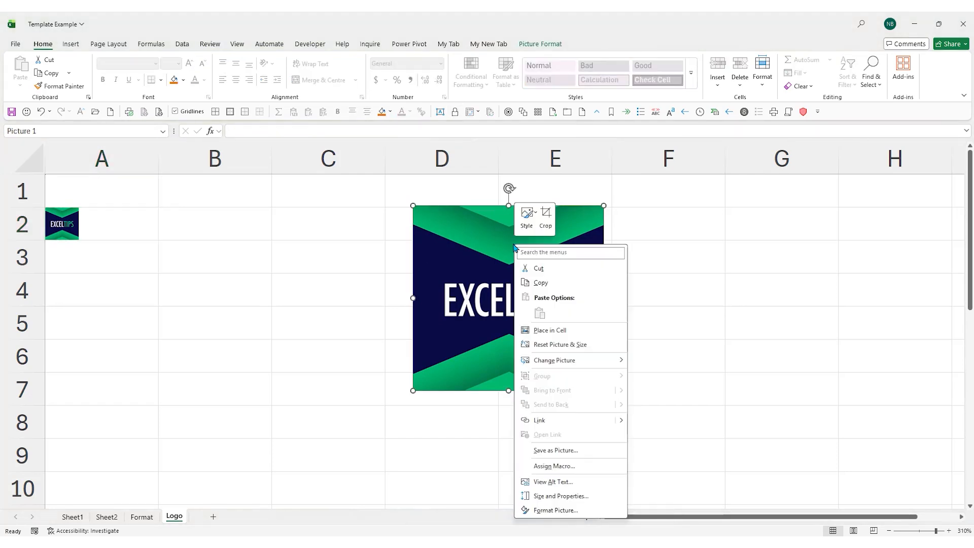
click(543, 282)
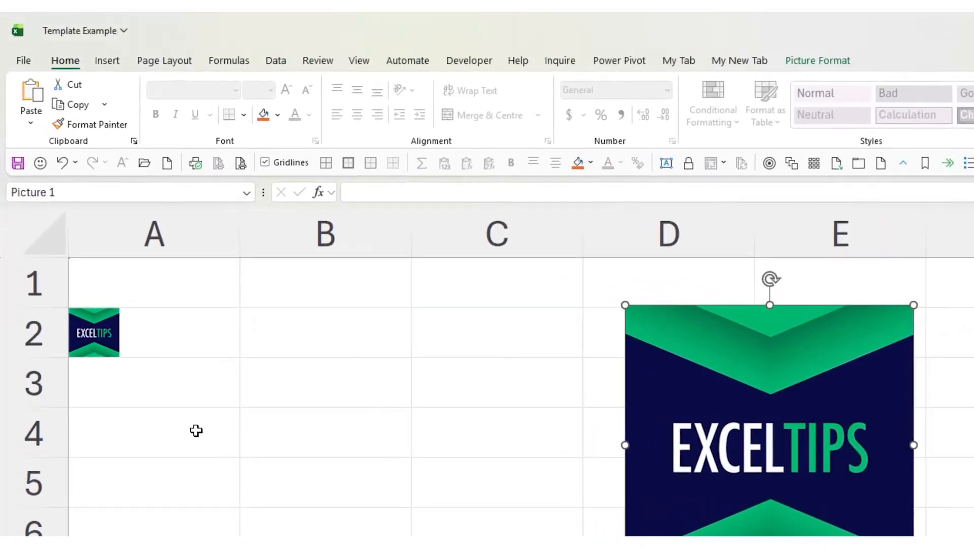
right_click(196, 430)
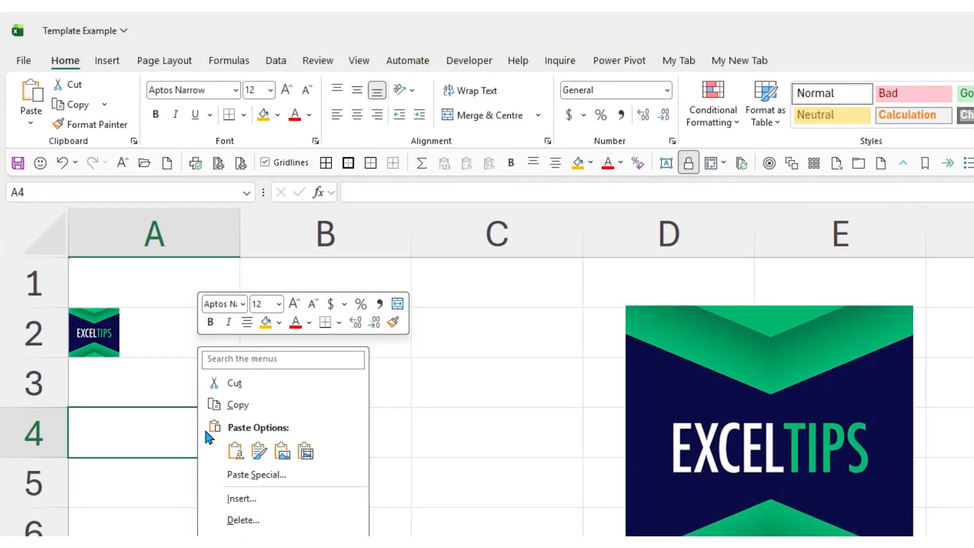
click(306, 451)
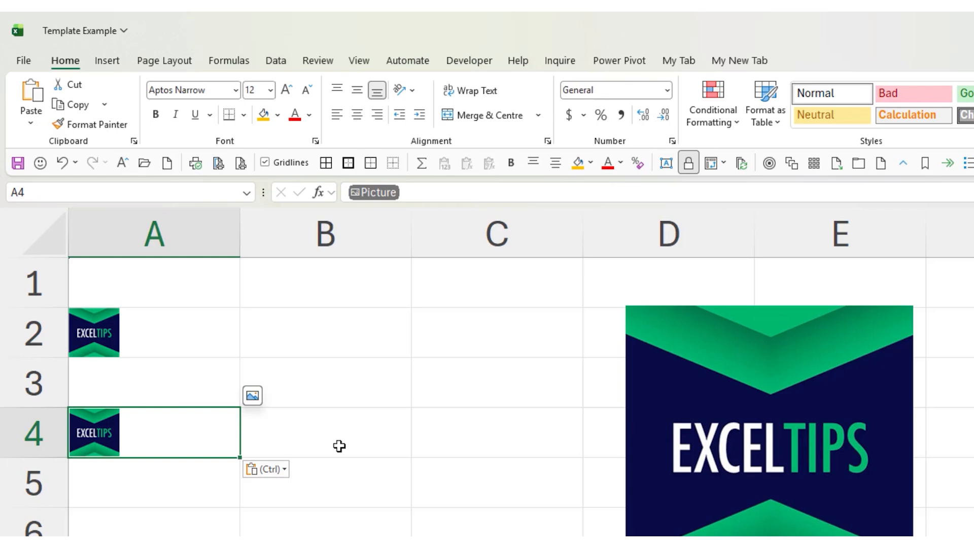
Step: Assign the range name Logo to cell A2, which holds the in-cell picture
click(172, 324)
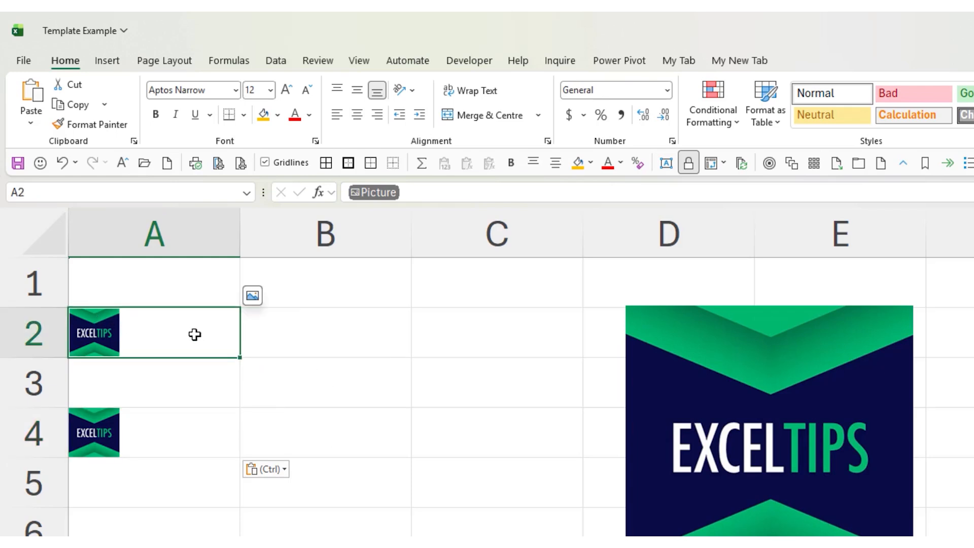
click(115, 192)
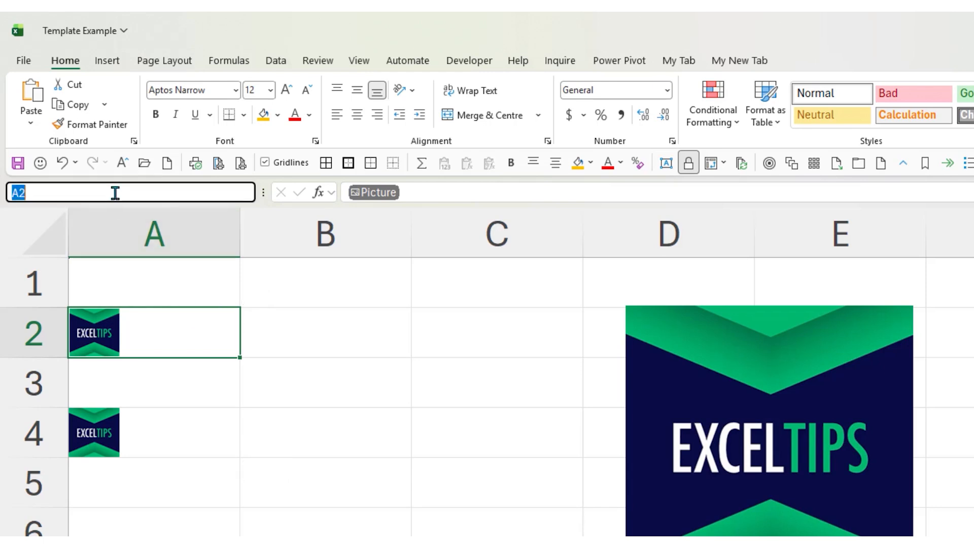
text(Logo)
key(Return)
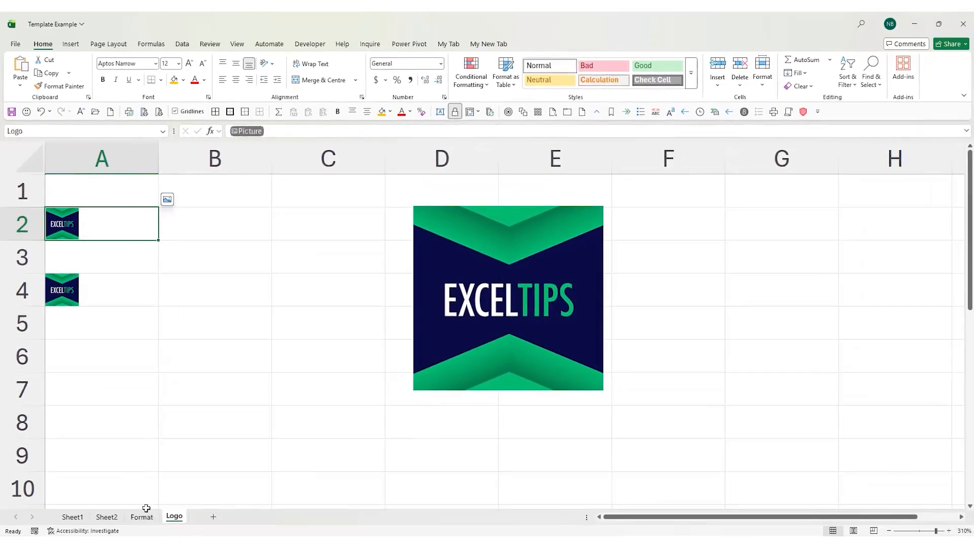
Step: Enter the formula =logo in cell D3 of Sheet2 to insert the named picture
click(112, 517)
click(136, 180)
text(=logo)
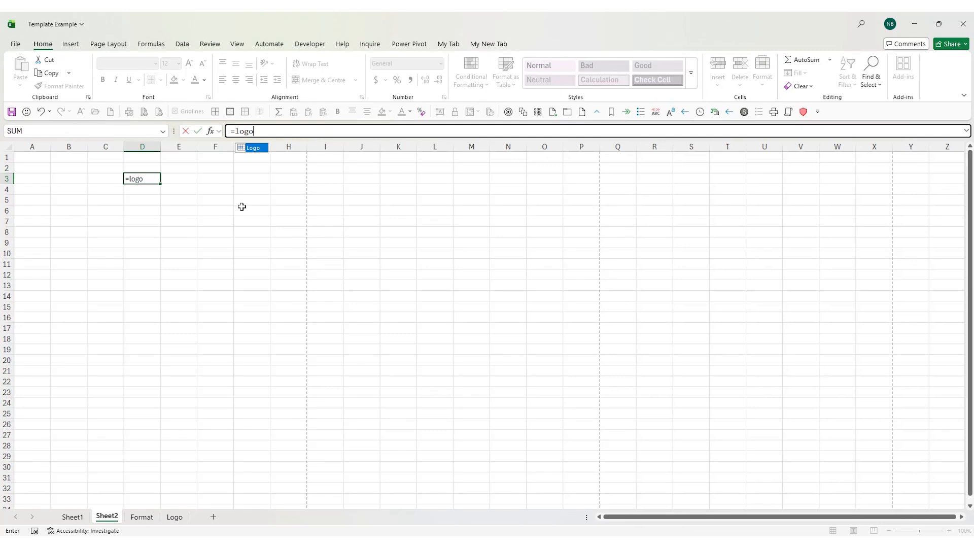
key(Return)
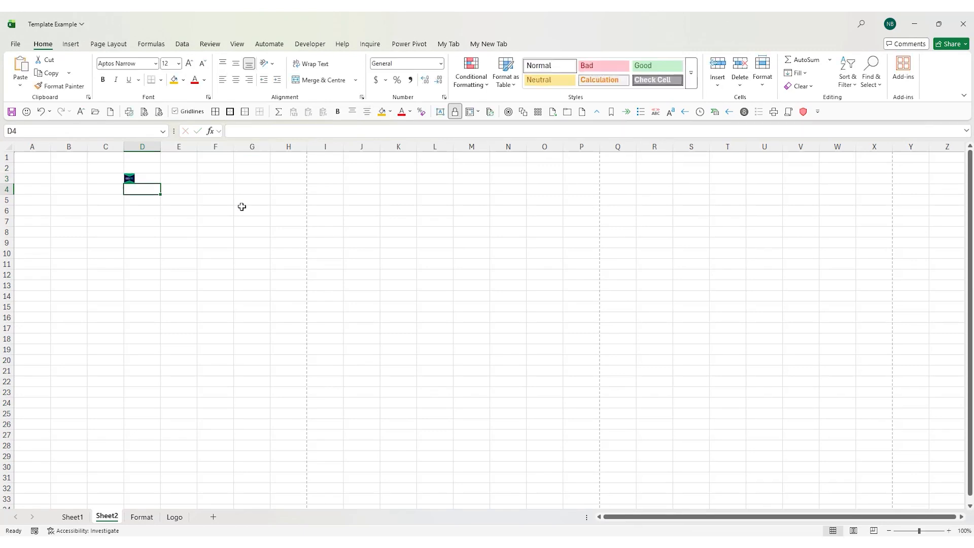
Step: Increase the height of row 3 on Sheet2 so the logo in D3 fills the column's width with little space above it
click(138, 180)
scroll(148, 279, up, 8)
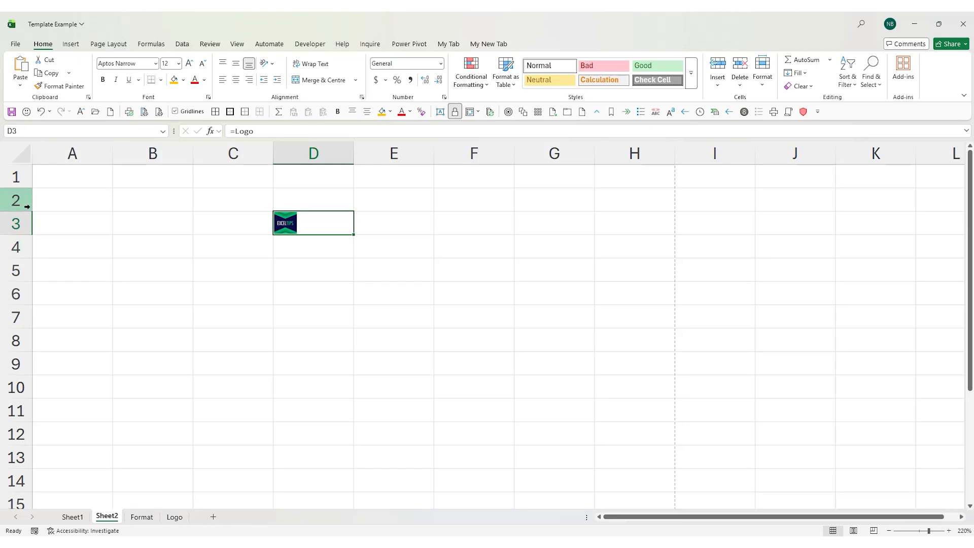
drag(28, 235, 30, 327)
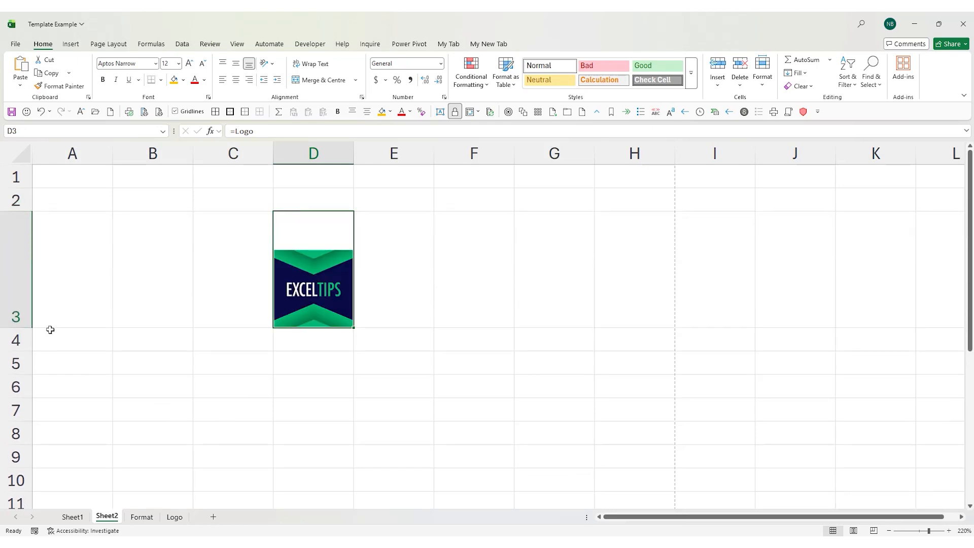
drag(28, 328, 29, 294)
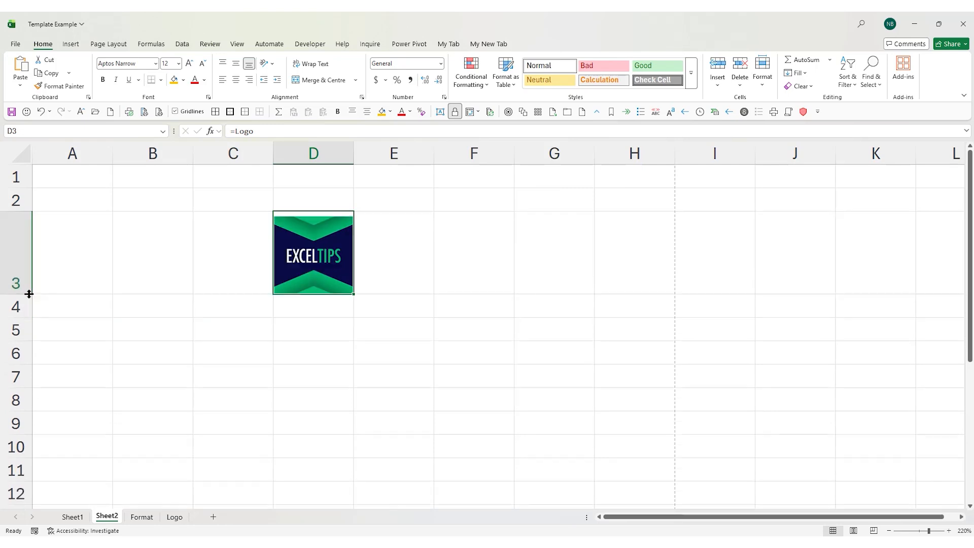
Step: On the Logo sheet, shift the floating picture slightly up and left across columns D and E, and select cell B2
click(174, 516)
drag(484, 232, 462, 226)
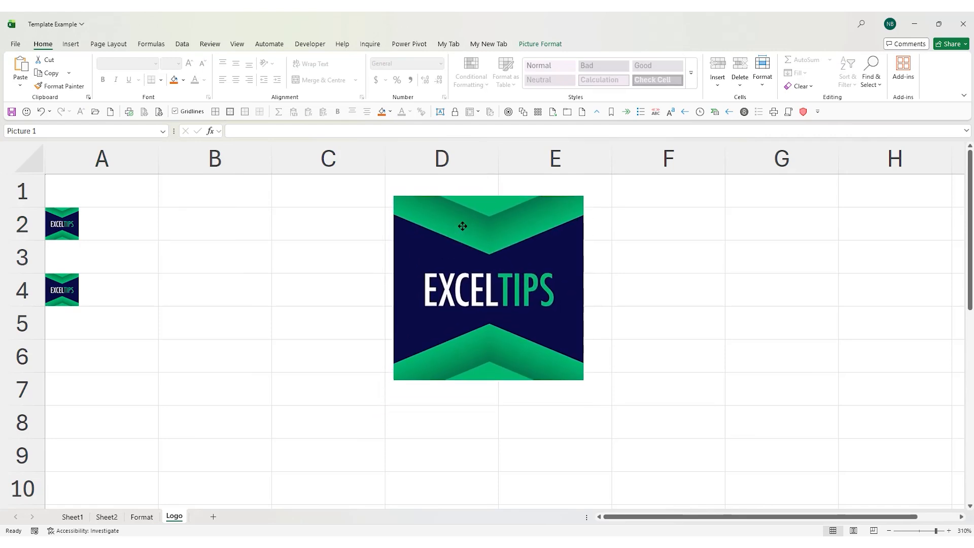
click(121, 221)
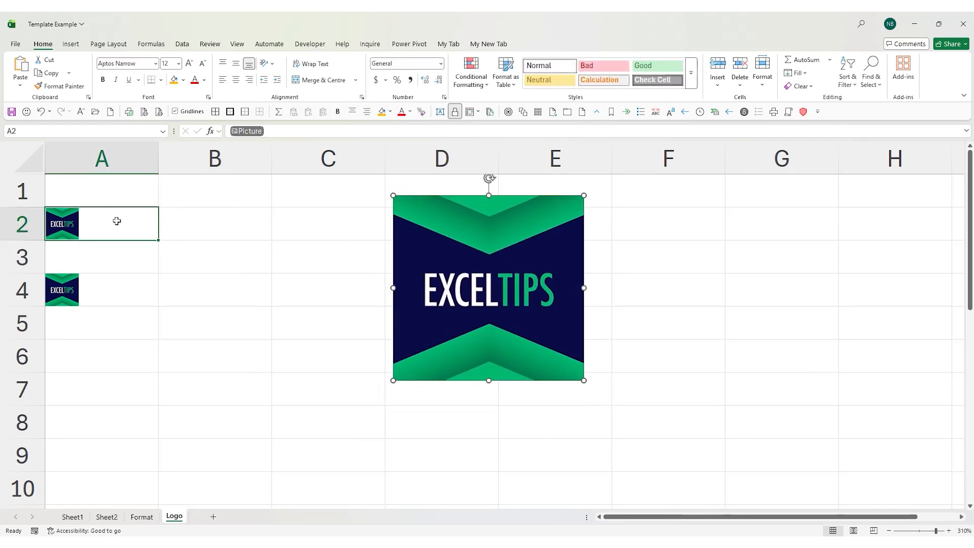
click(224, 225)
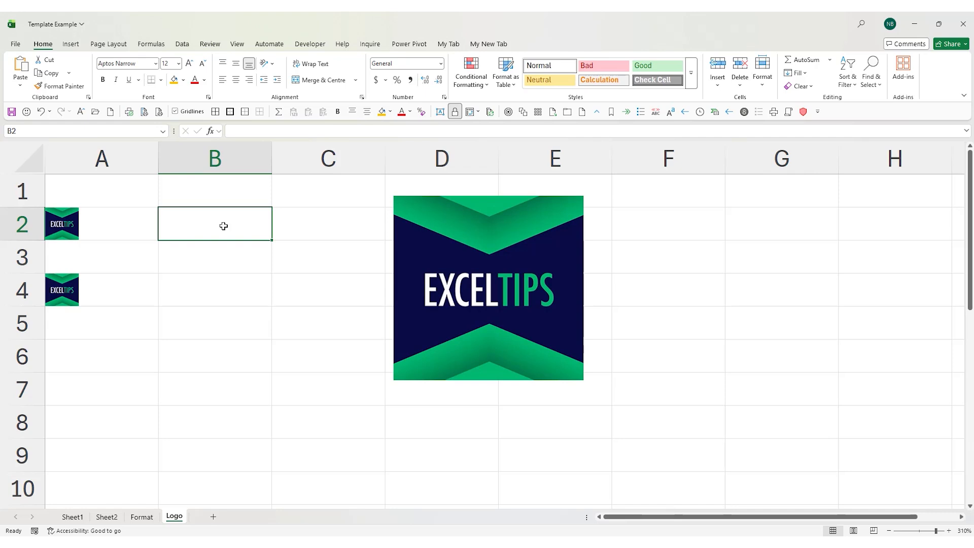
Step: Start saving Template Example under a new file type, choose Excel Template, and browse the folder tree for a save location
key(F12)
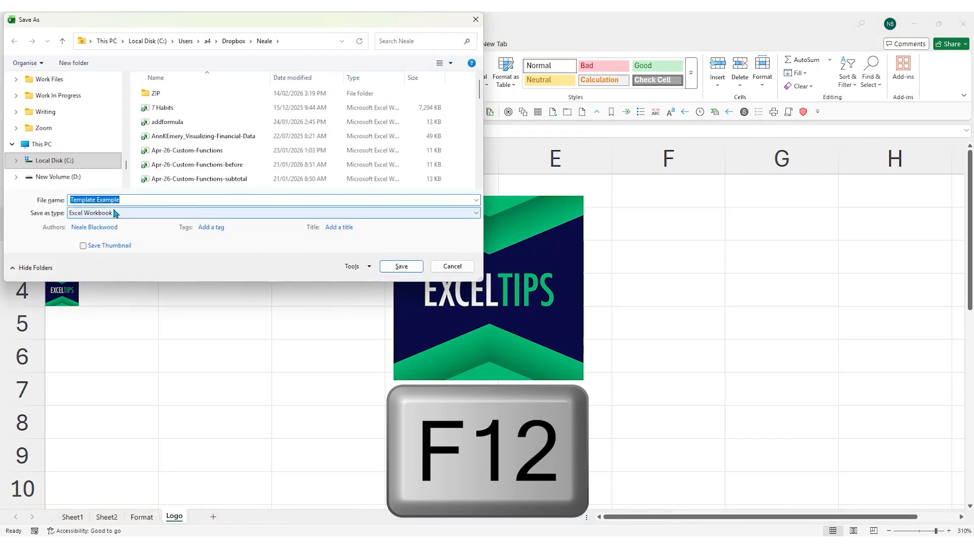
click(116, 213)
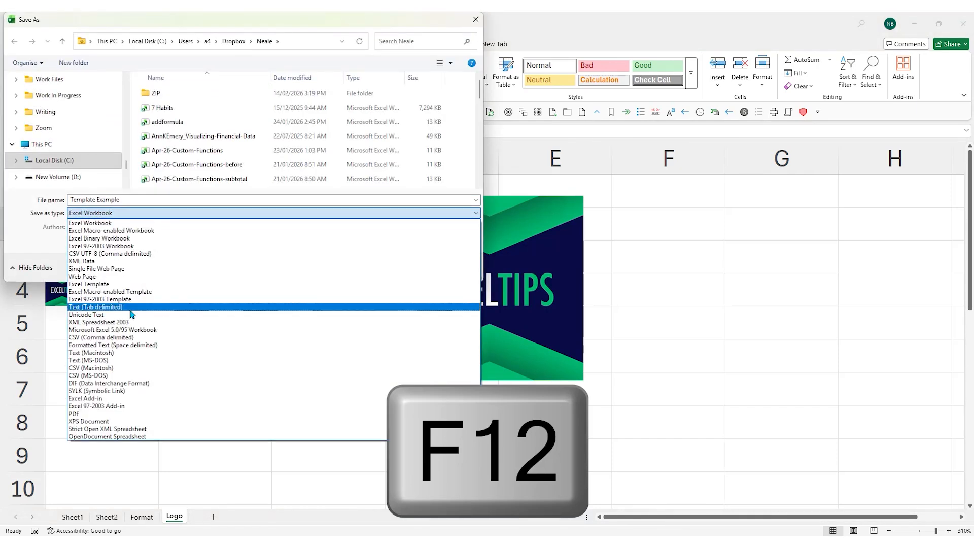
click(103, 285)
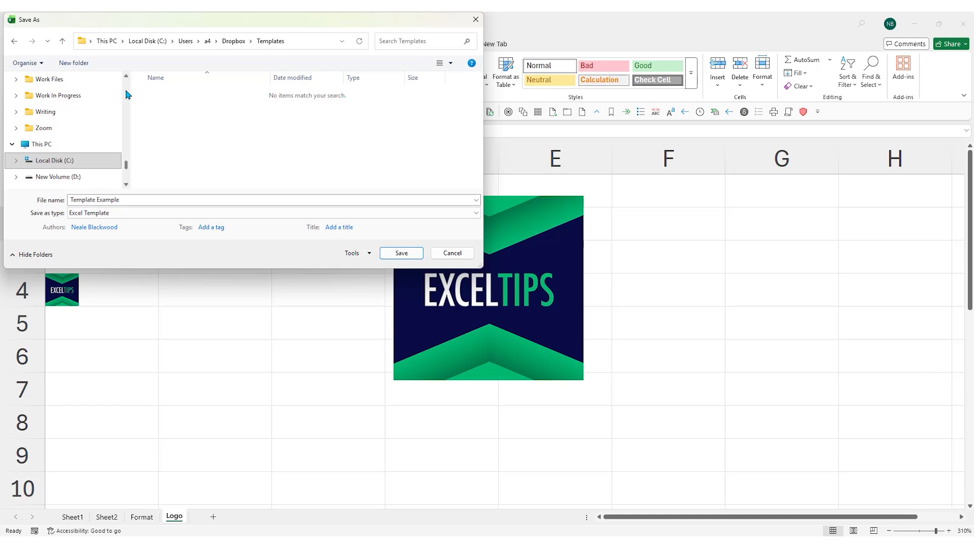
scroll(126, 94, up, 10)
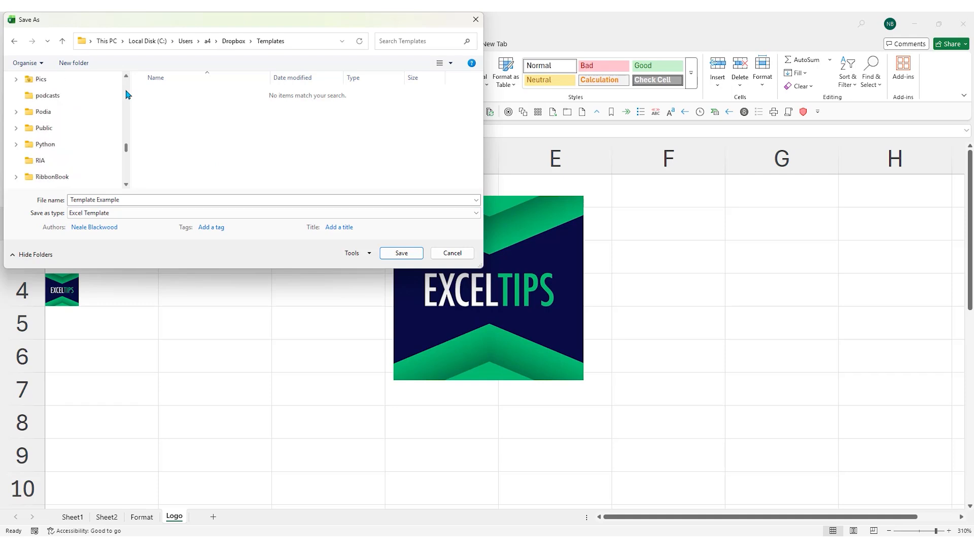
scroll(127, 94, up, 10)
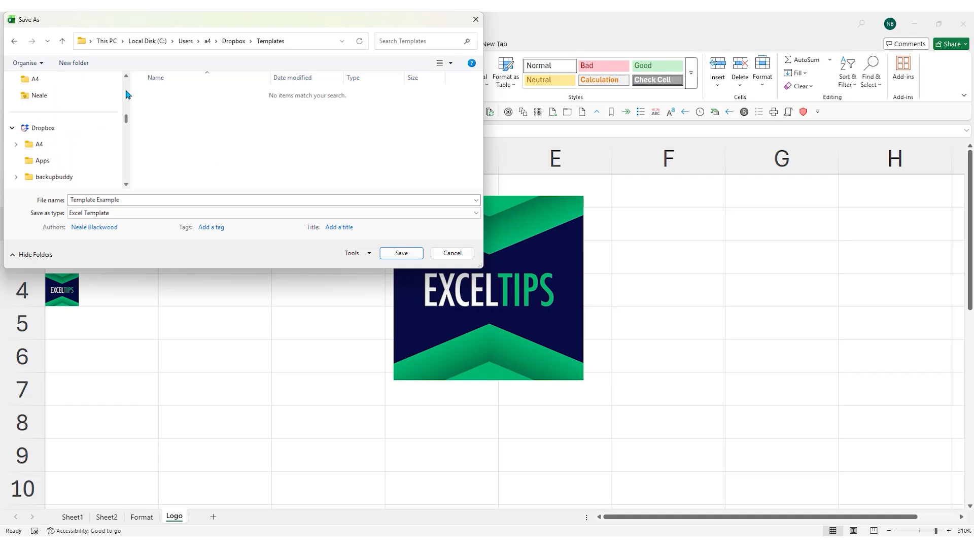
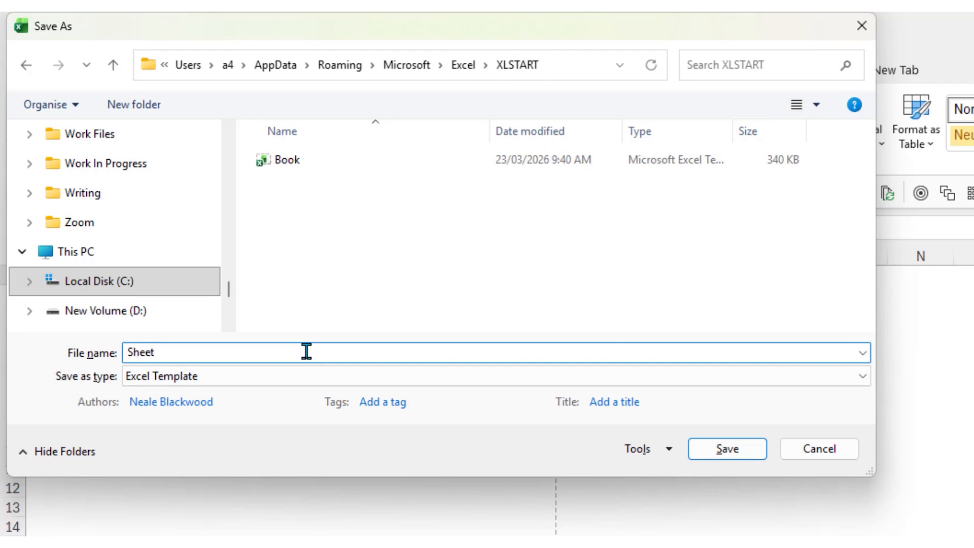
Step: Save the Excel Template named Sheet in the XLSTART folder
click(742, 449)
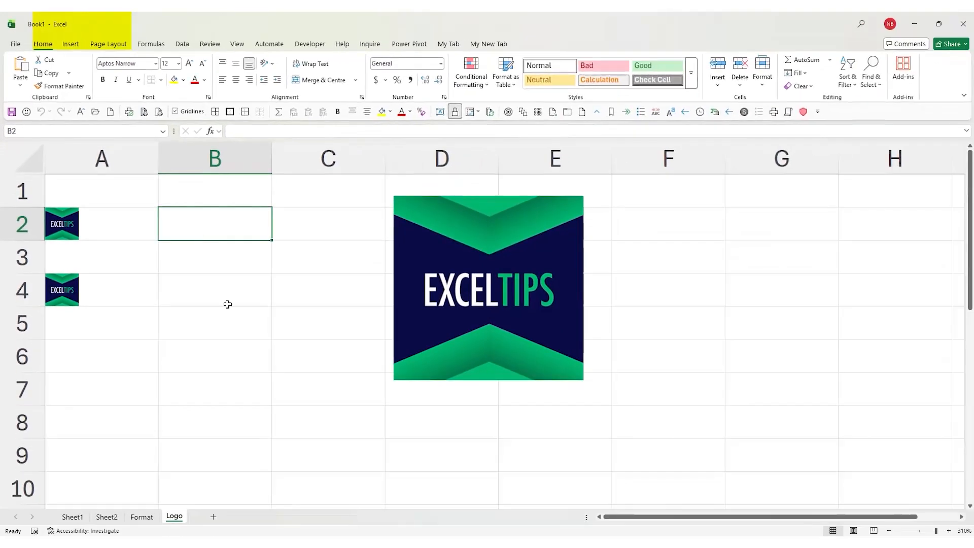
Step: Look through Sheet1, Sheet2, Format and Logo in the new workbook, ending on cell A1 of the Logo sheet
click(72, 516)
click(108, 517)
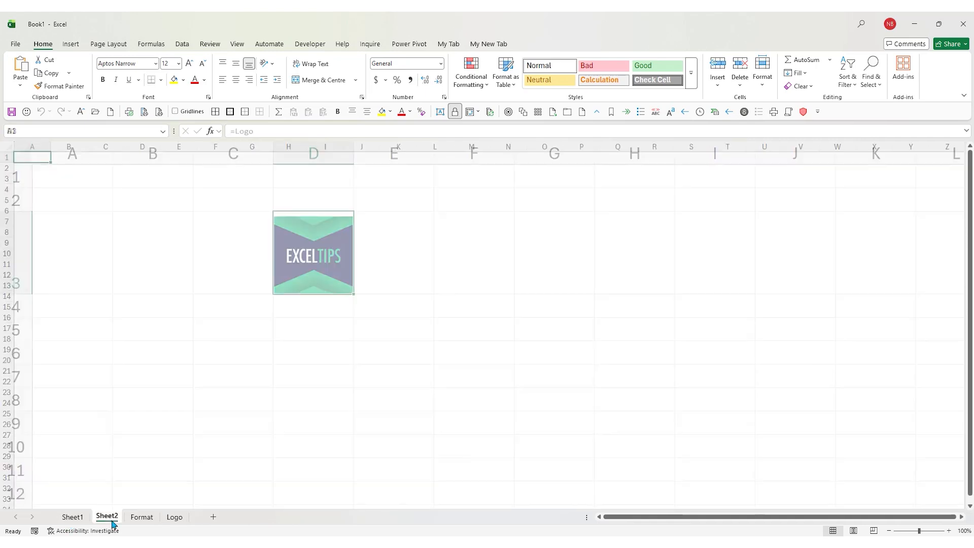
click(144, 519)
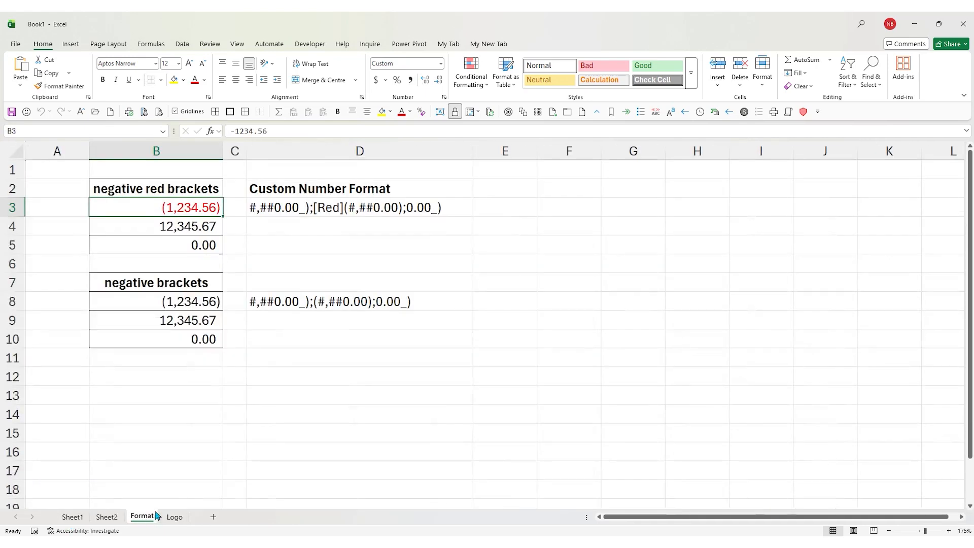
click(174, 517)
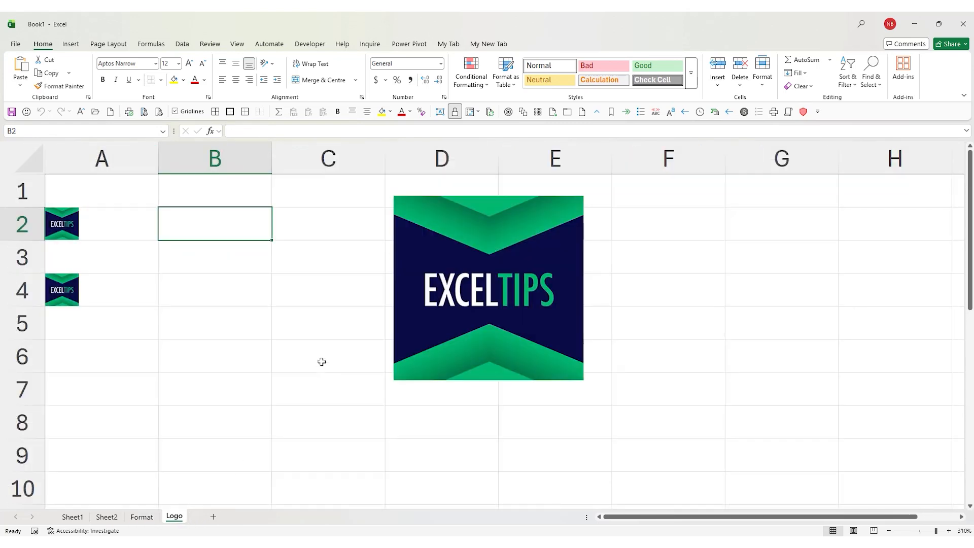
click(131, 194)
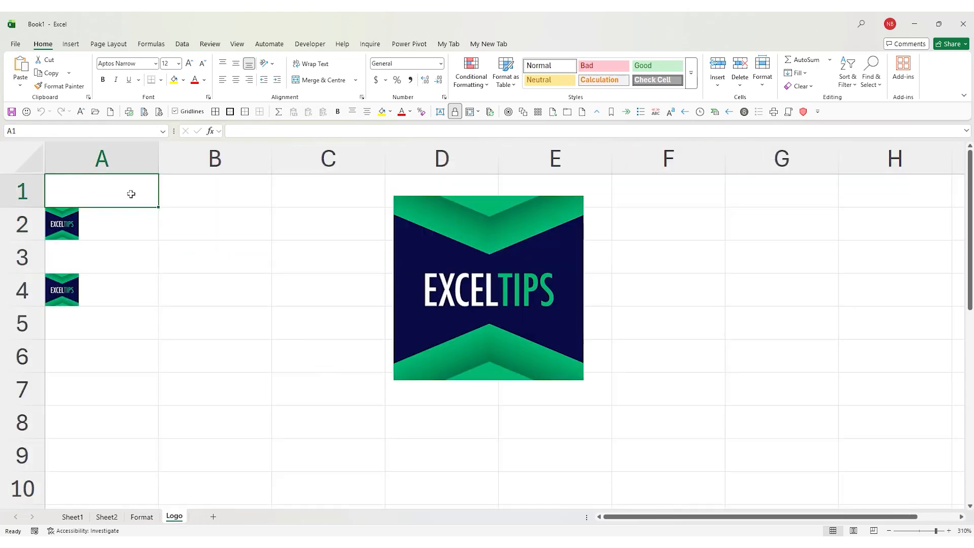
Step: Create another workbook from the default template and add a worksheet after the Logo sheet
click(111, 115)
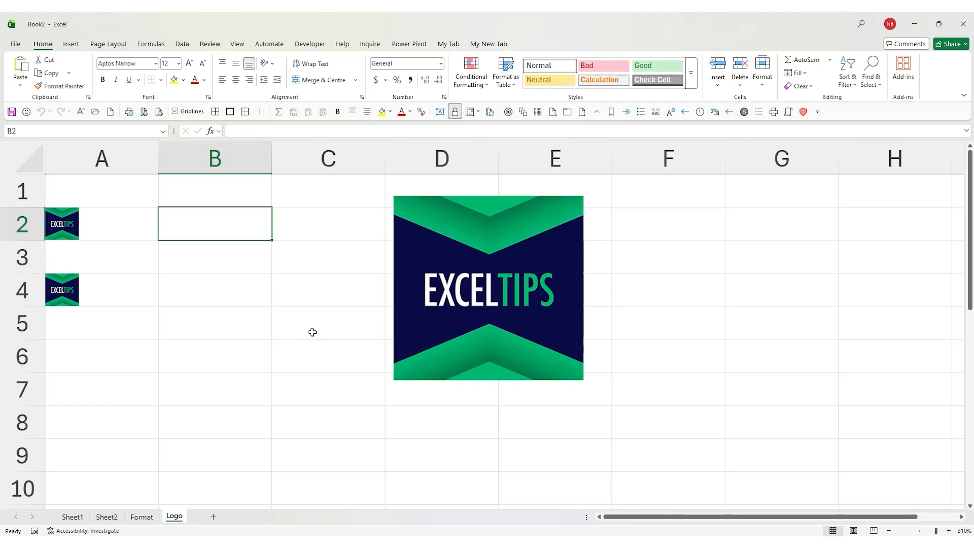
click(214, 517)
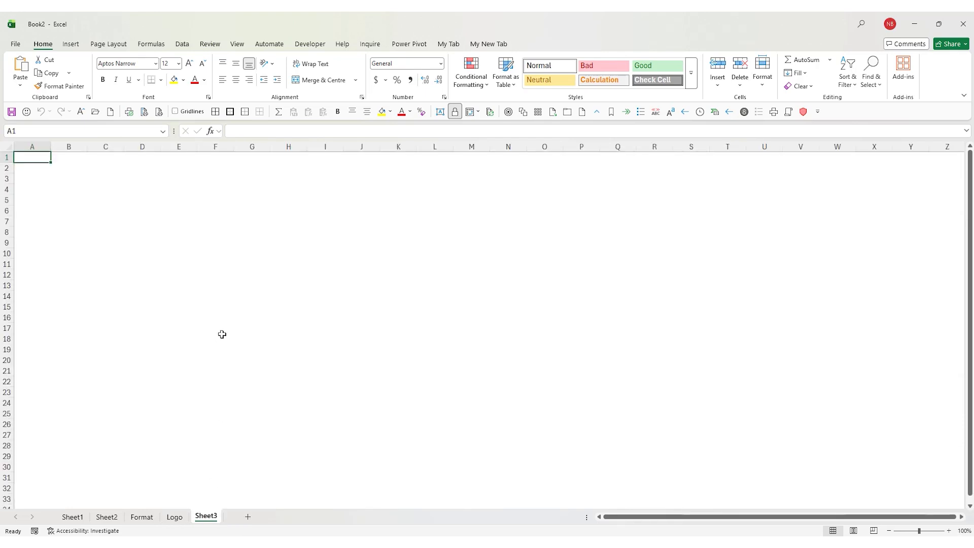
Step: Show the added worksheet in Page Layout view and examine its header and footer
click(855, 531)
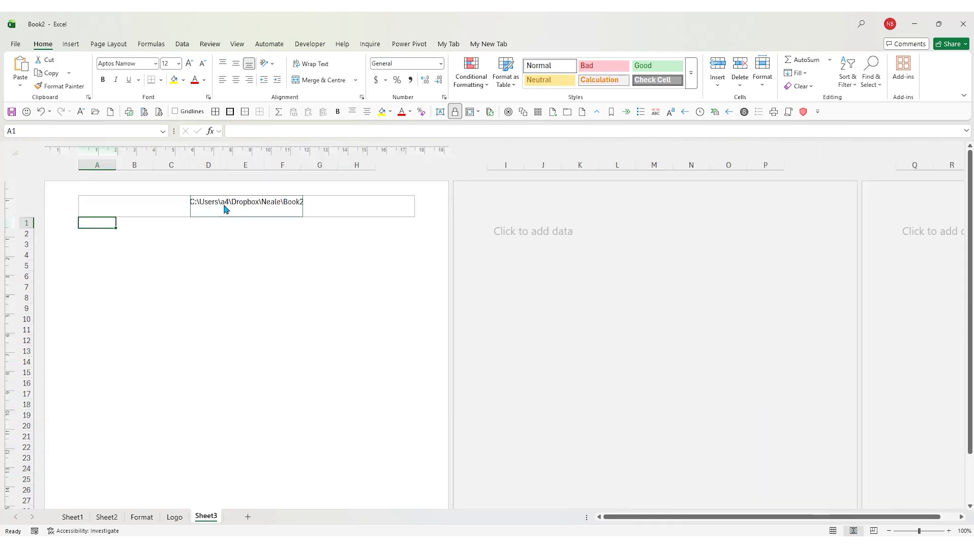
scroll(328, 304, down, 8)
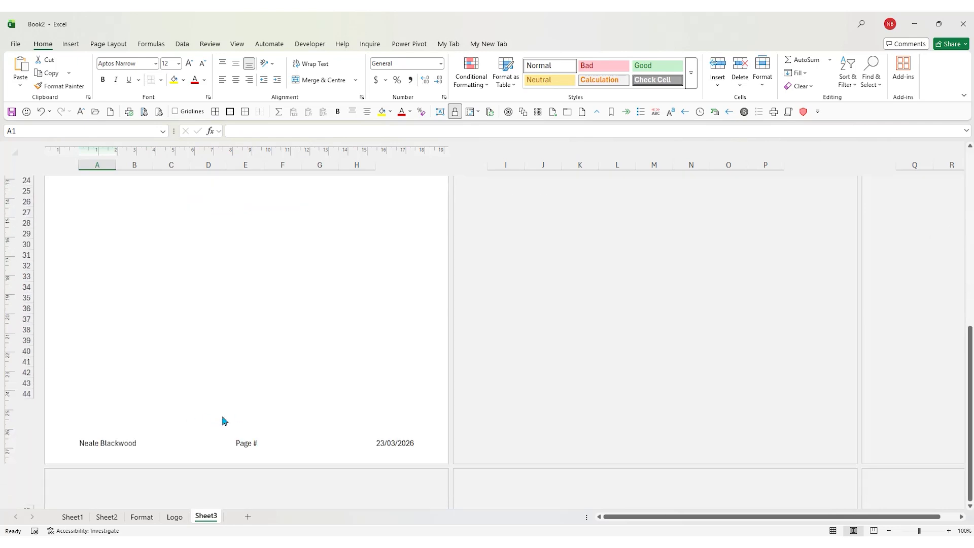
scroll(353, 327, up, 8)
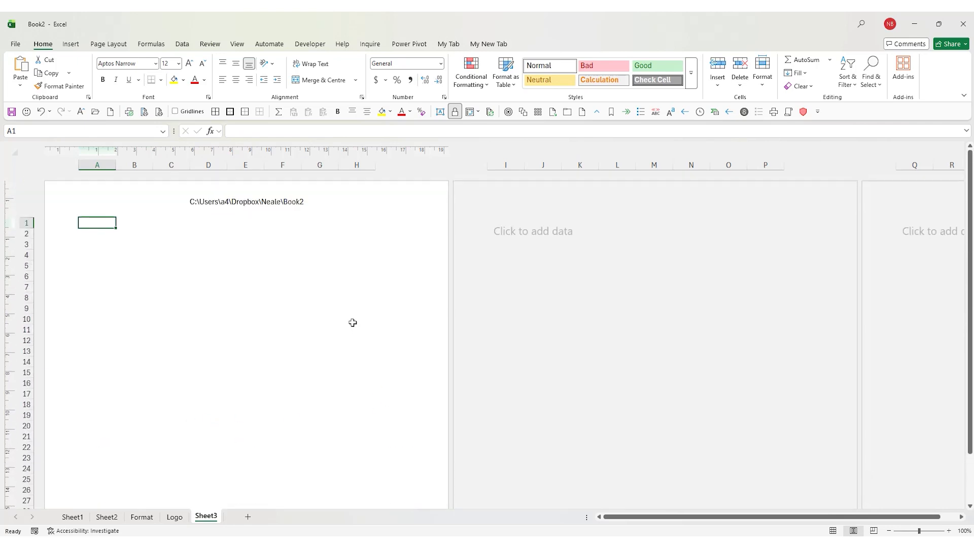
Step: Examine the custom number formats available for cell B3 on the Format sheet, leaving its format as it is
click(142, 517)
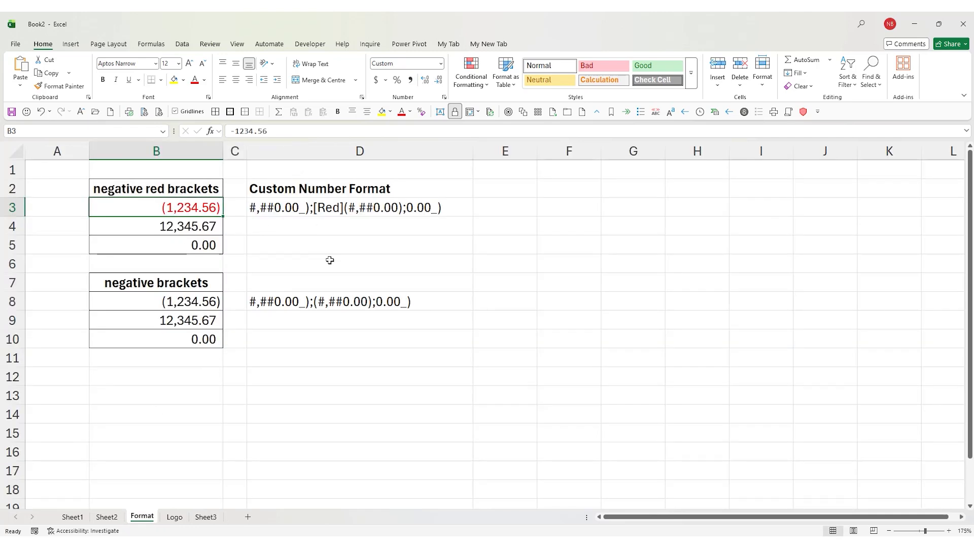
key(ctrl+1)
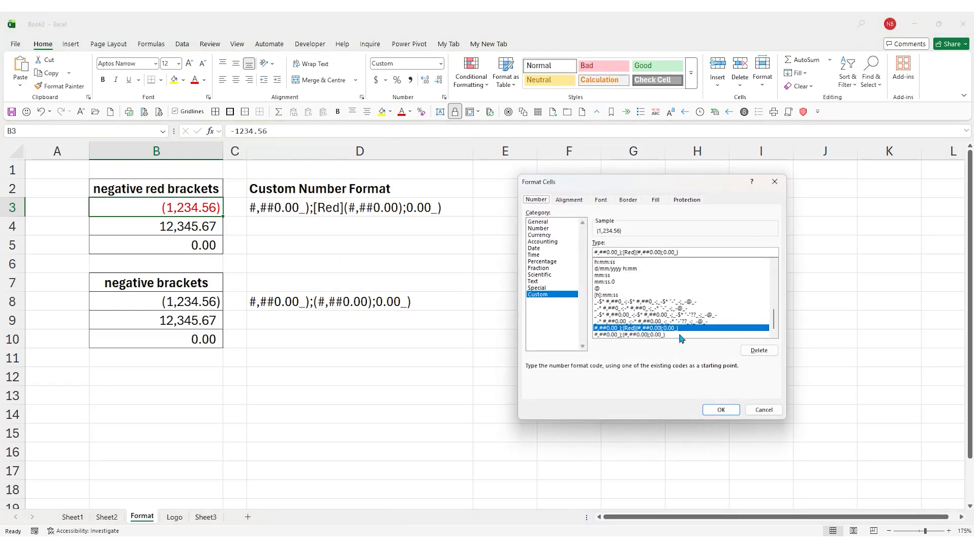
click(722, 410)
click(361, 358)
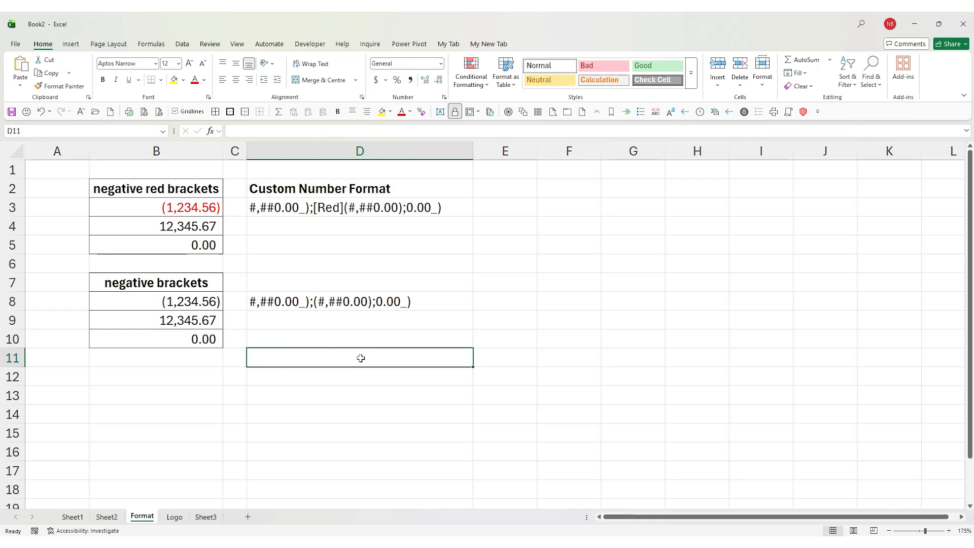
click(523, 229)
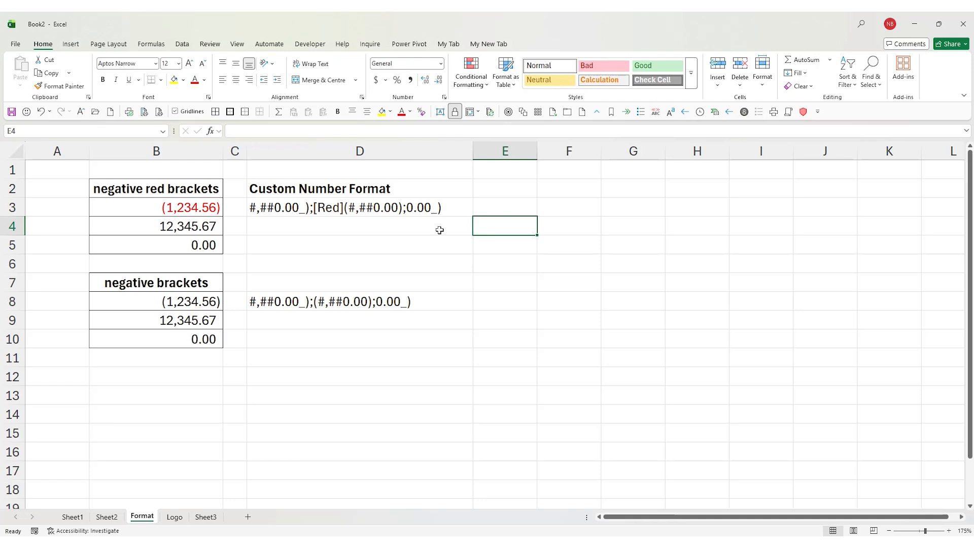
Step: Check the default personal templates location in the Save options, and close the options
click(15, 45)
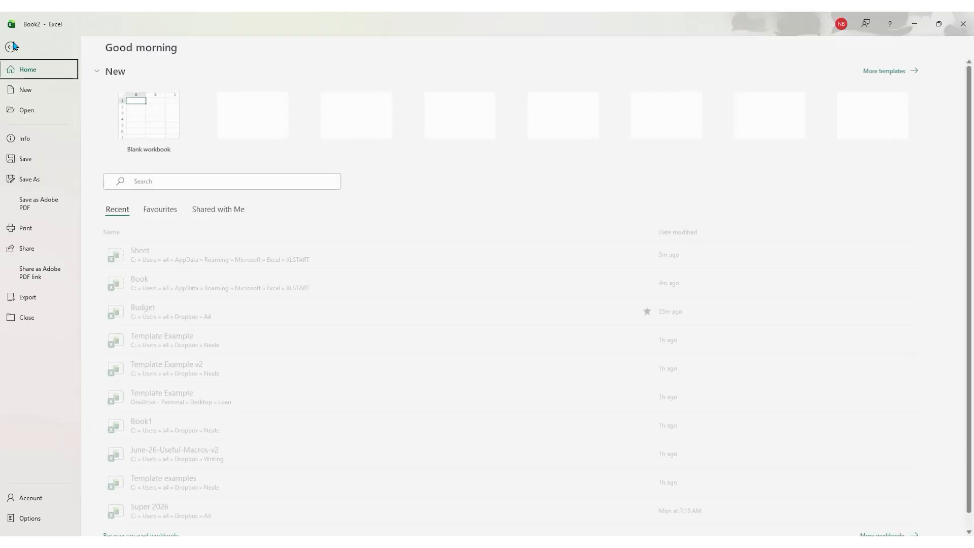
click(14, 46)
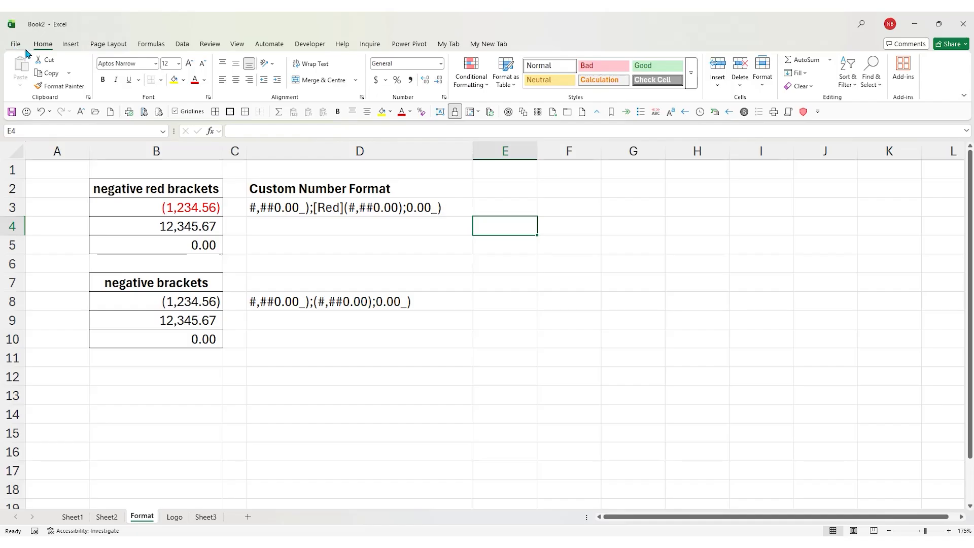
key(alt)
key(t)
key(o)
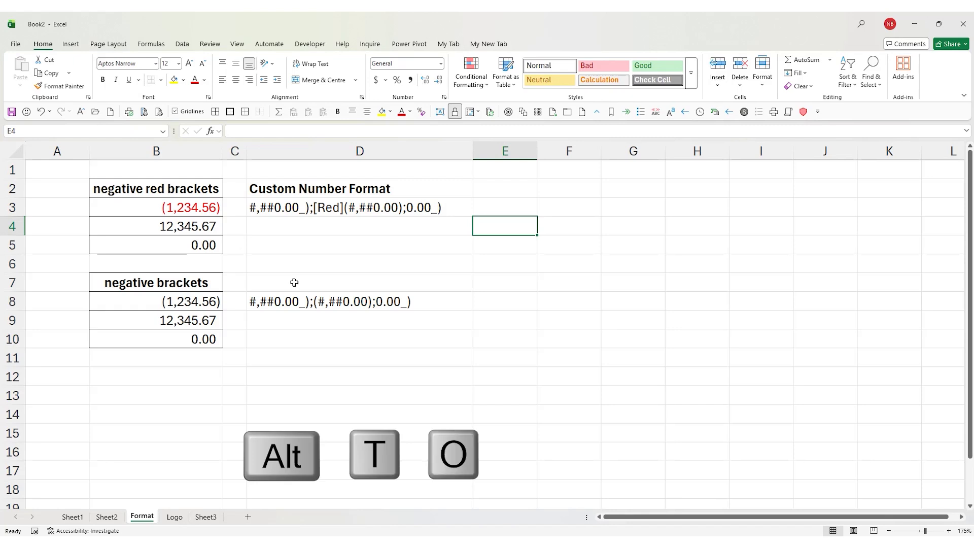
key(s)
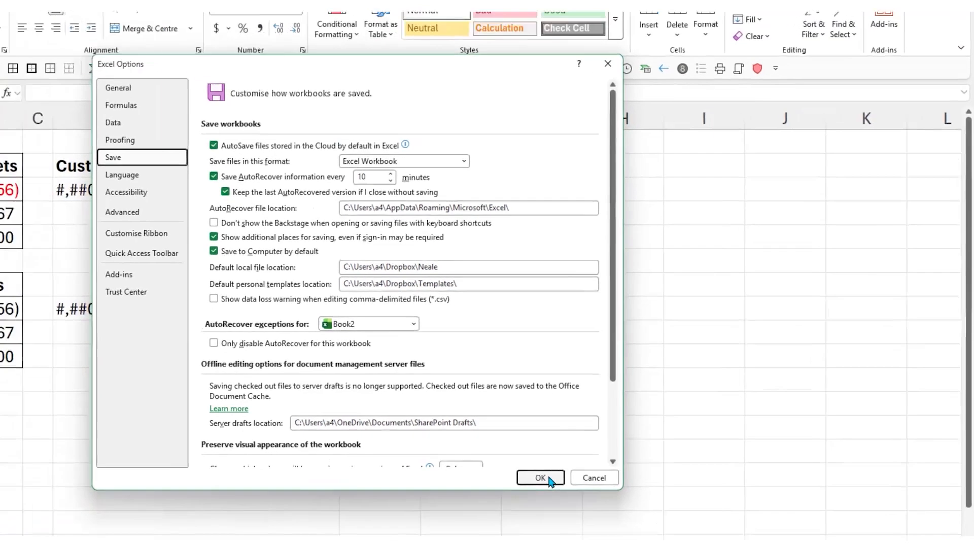
click(494, 495)
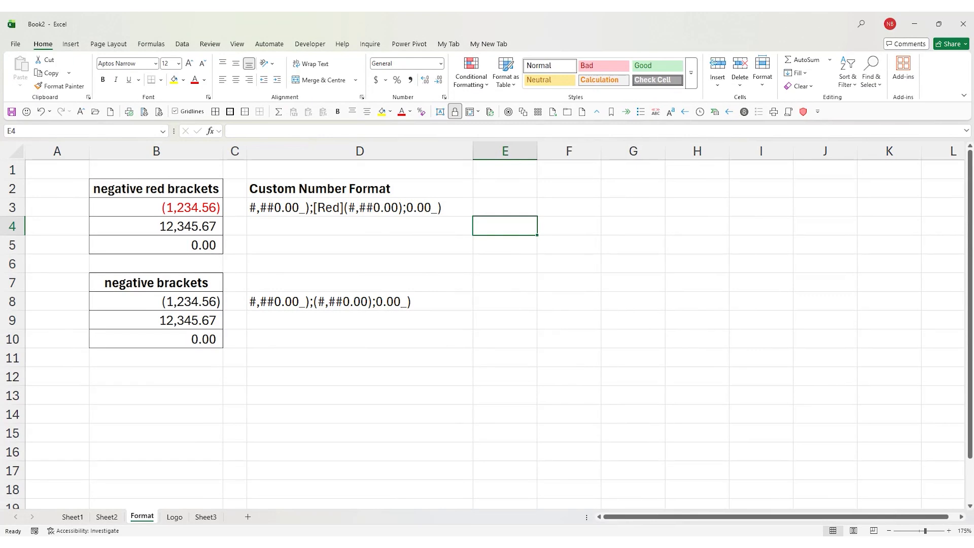
Step: In File Explorer, copy the Loan Schedule template from the Loan folder into the Dropbox Templates folder, and put the window away
drag(0, 125, 723, 109)
click(459, 110)
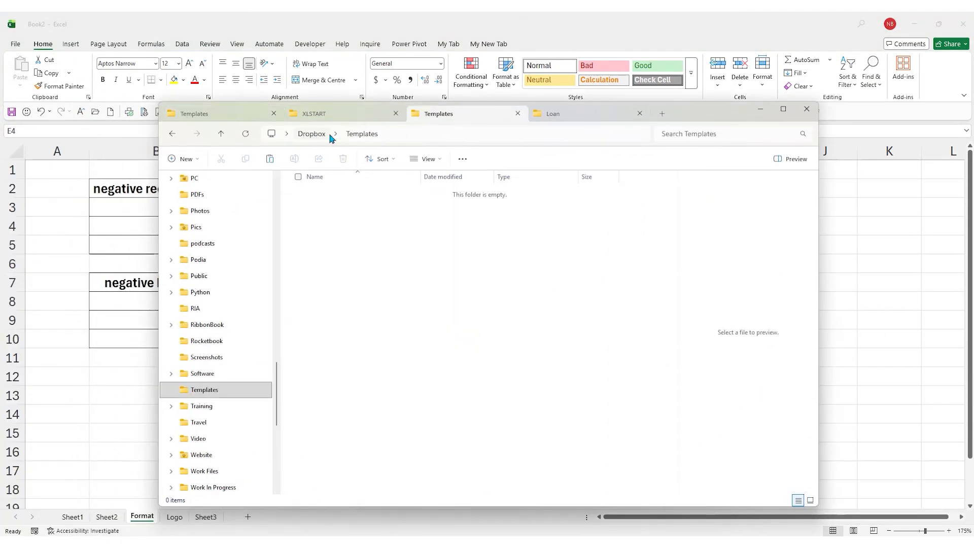
click(590, 120)
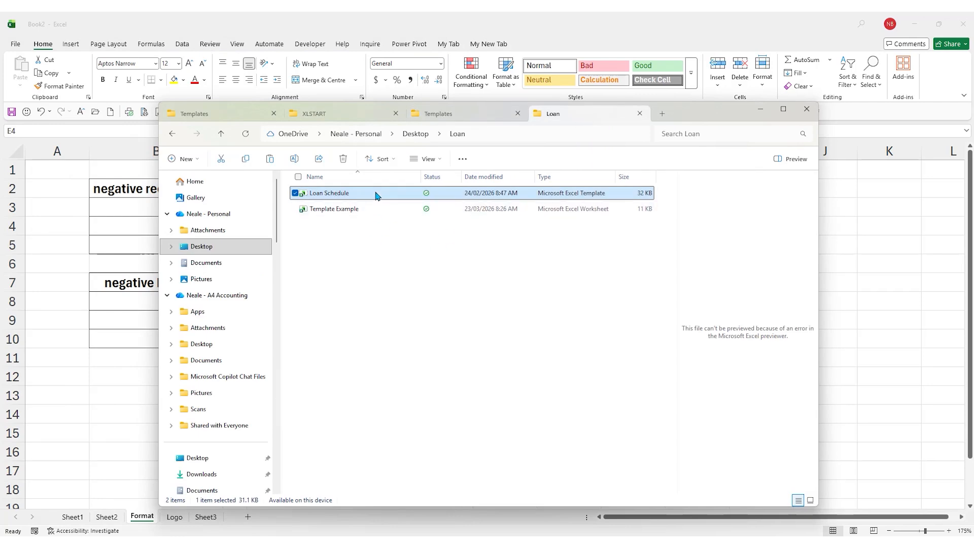
right_click(377, 194)
click(425, 205)
click(459, 115)
right_click(373, 209)
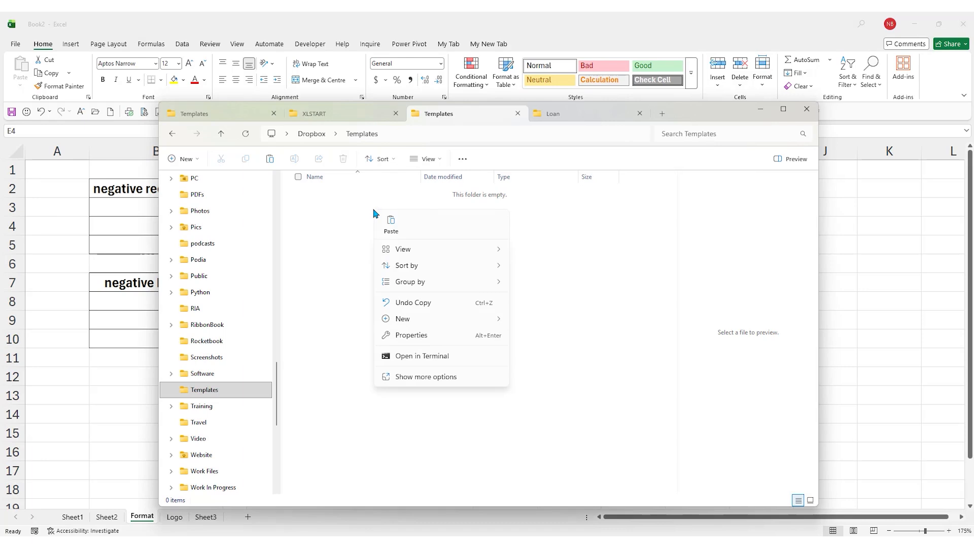
click(391, 226)
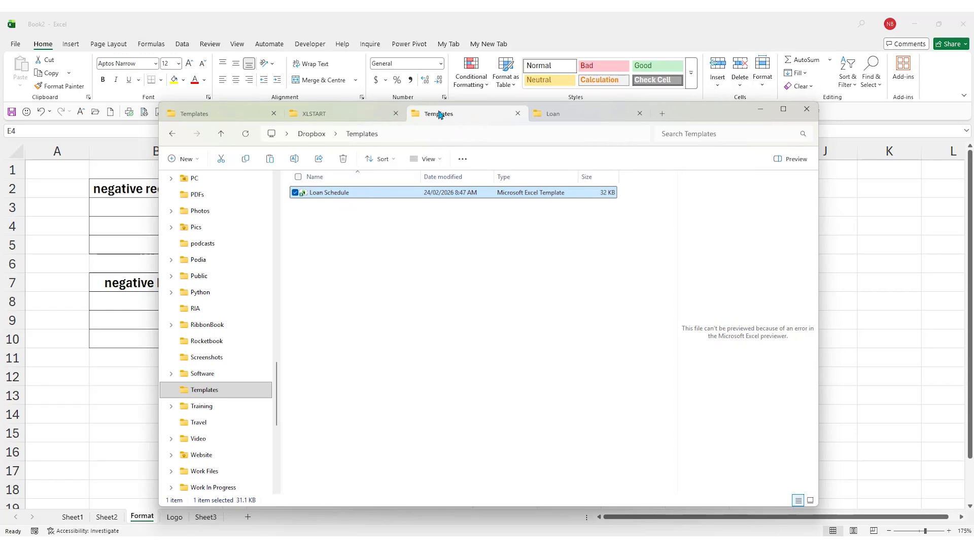
drag(729, 113, 25, 122)
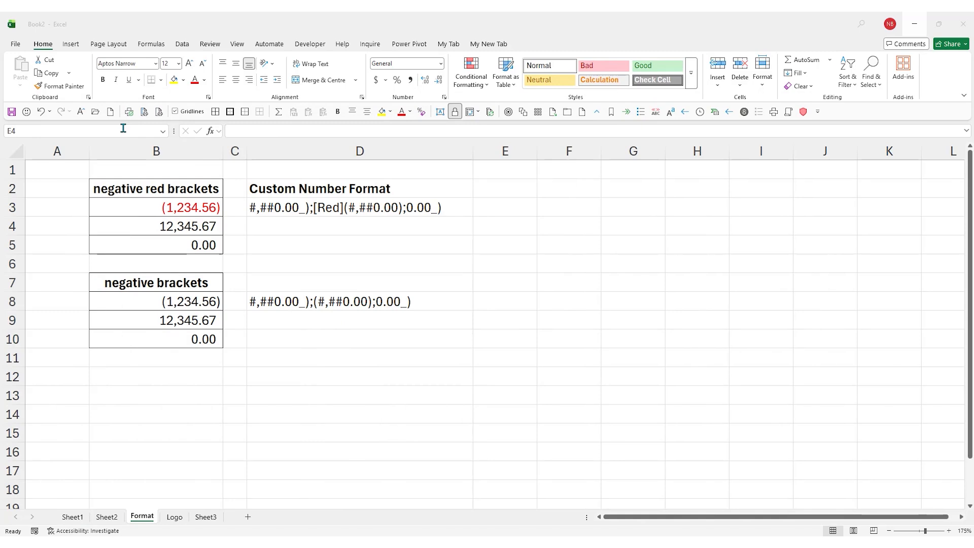
Step: Create a new workbook from the personal Loan Schedule template
click(15, 45)
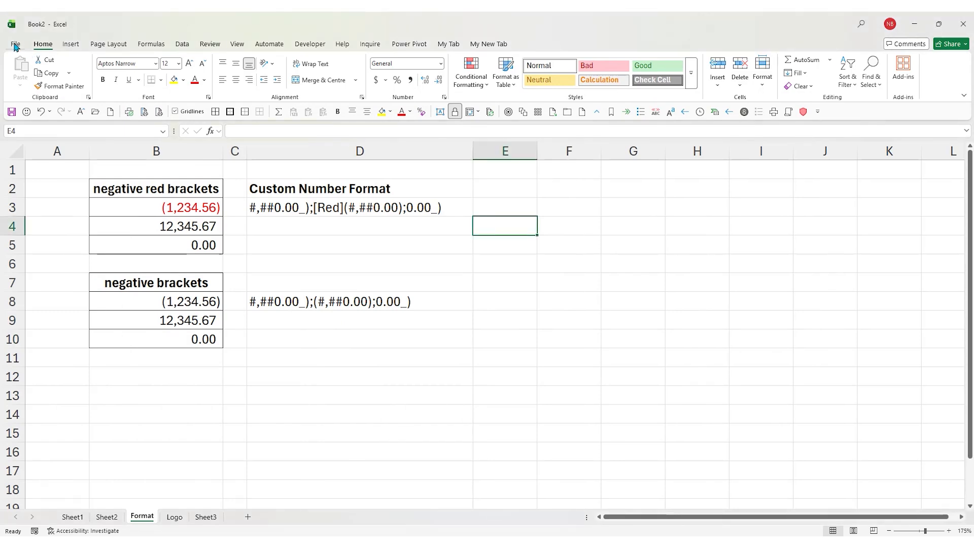
click(14, 44)
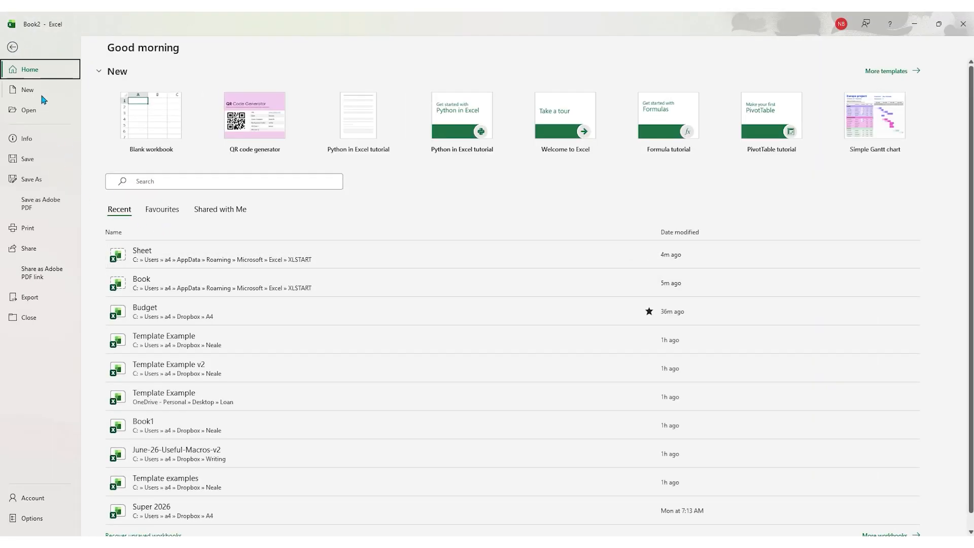
click(45, 92)
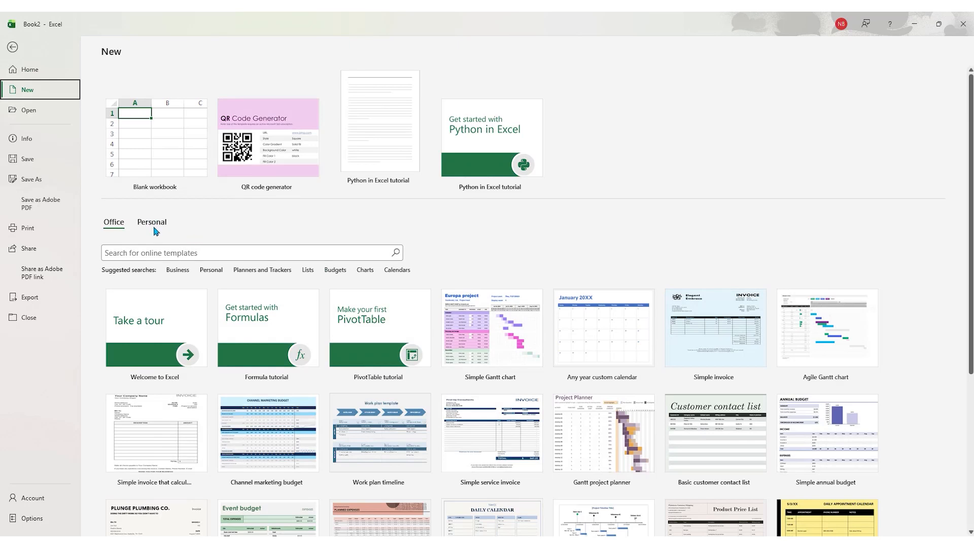
click(154, 223)
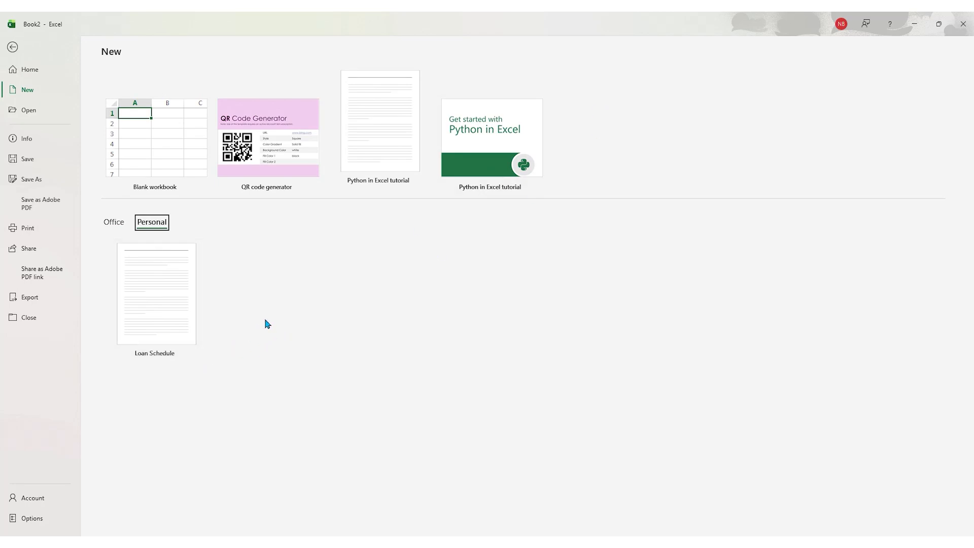
click(161, 295)
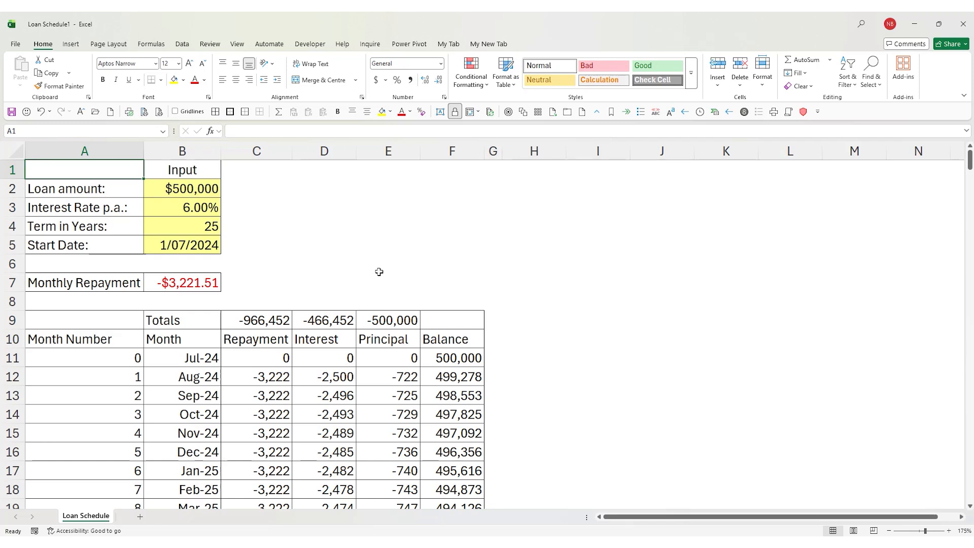
Step: Check the name and location proposed for saving the loan workbook, cancel the save, and close the workbook
click(11, 113)
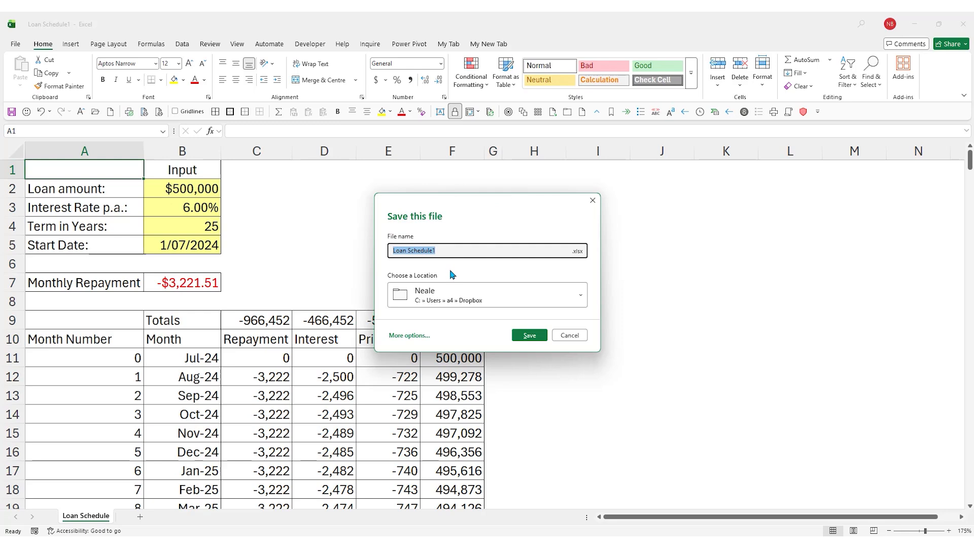
click(572, 338)
click(964, 26)
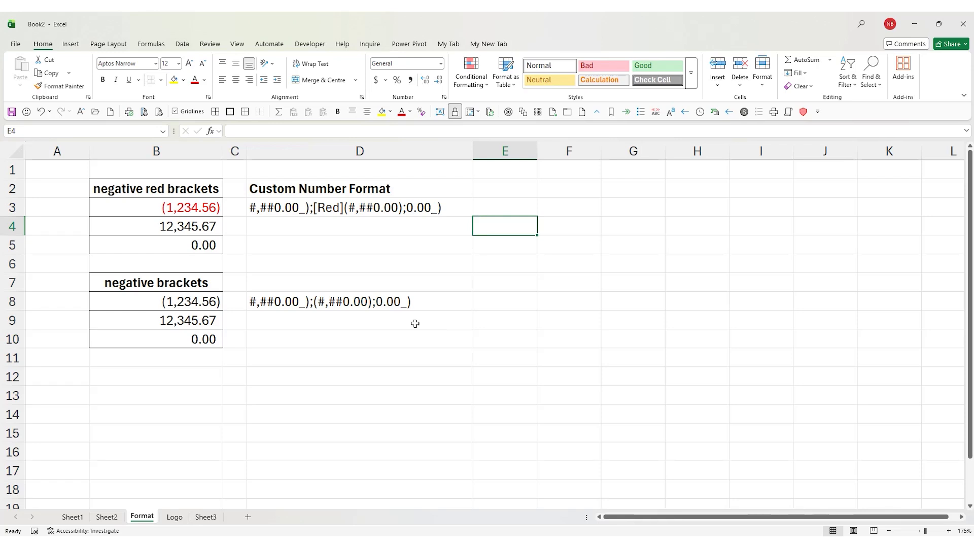
Step: Open a copy of the recent workbook Template Example v2, and start saving the copy but cancel
click(15, 44)
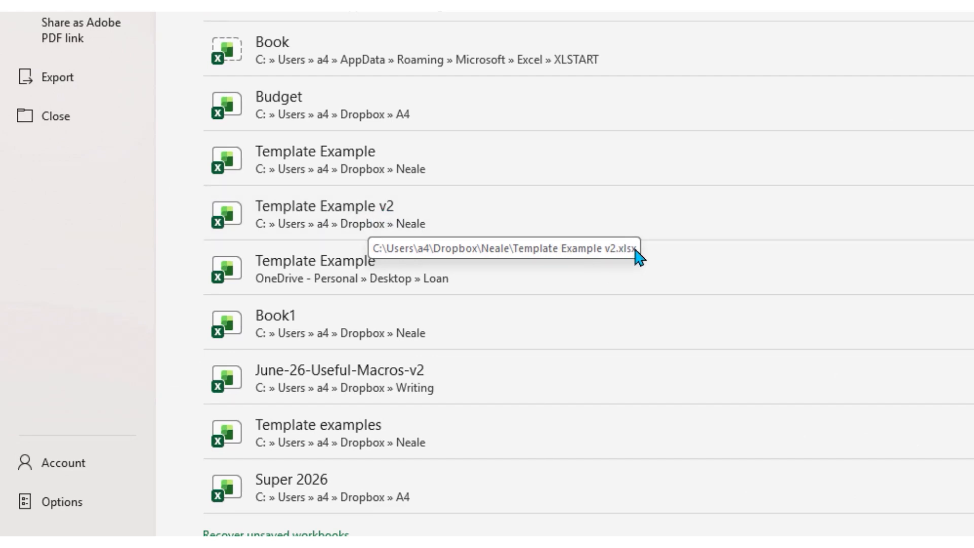
right_click(391, 213)
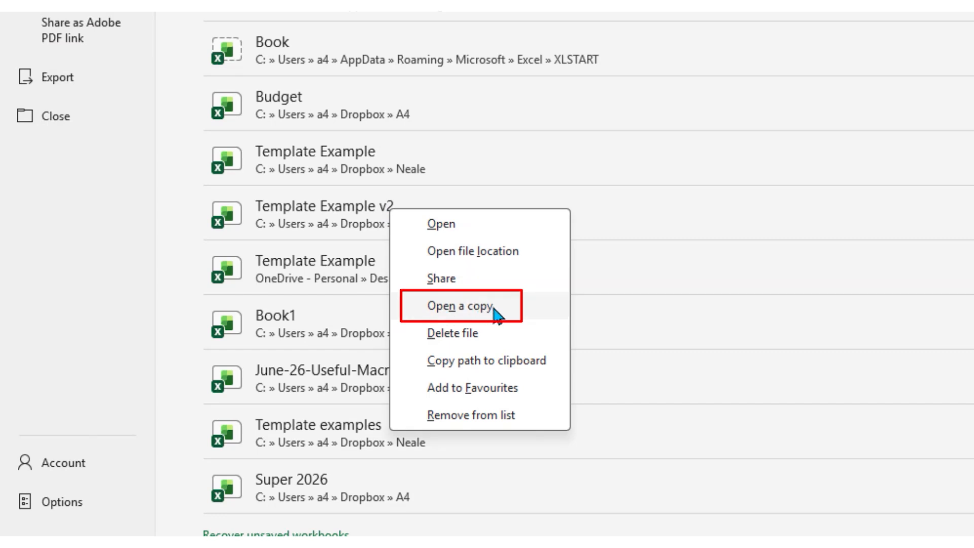
click(492, 311)
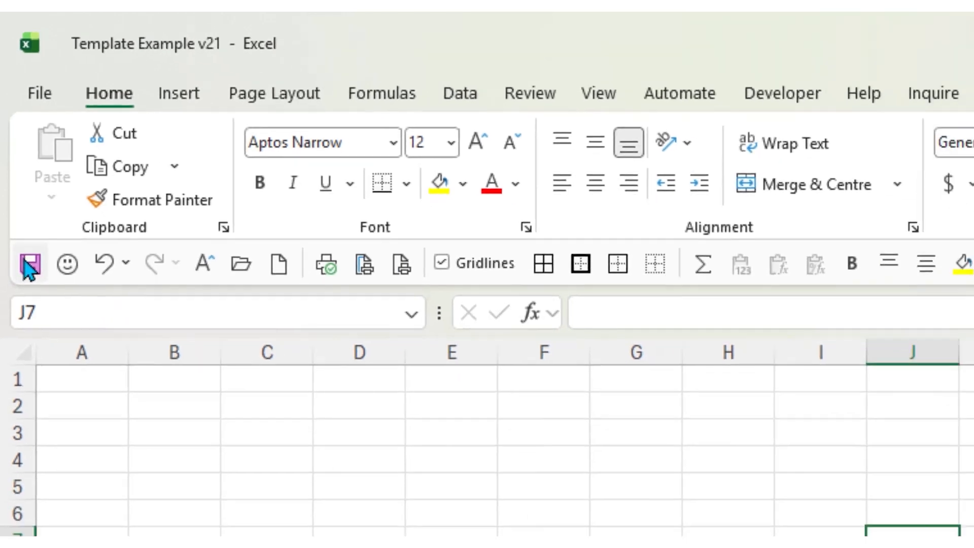
click(28, 262)
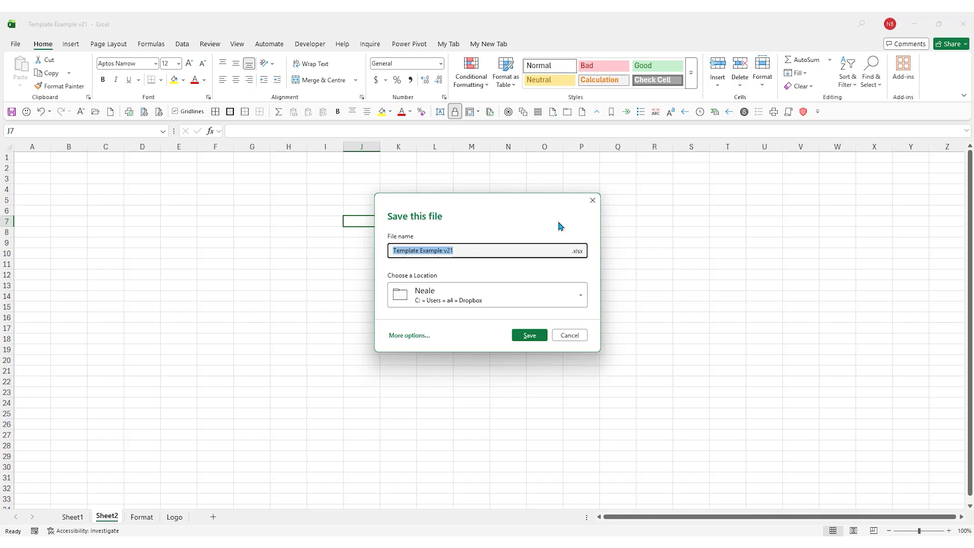
click(593, 200)
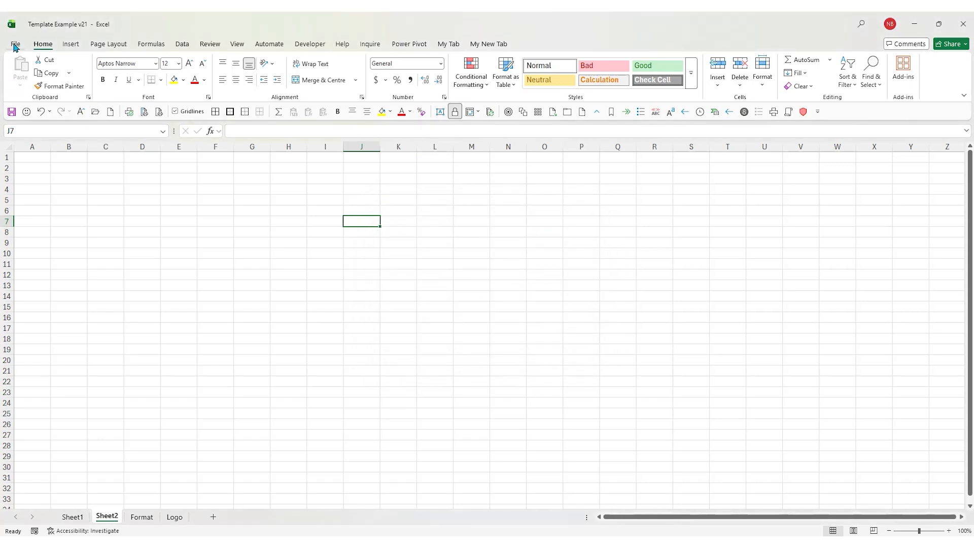
Step: Try to open another copy of the recent workbook Template Example v2
click(15, 44)
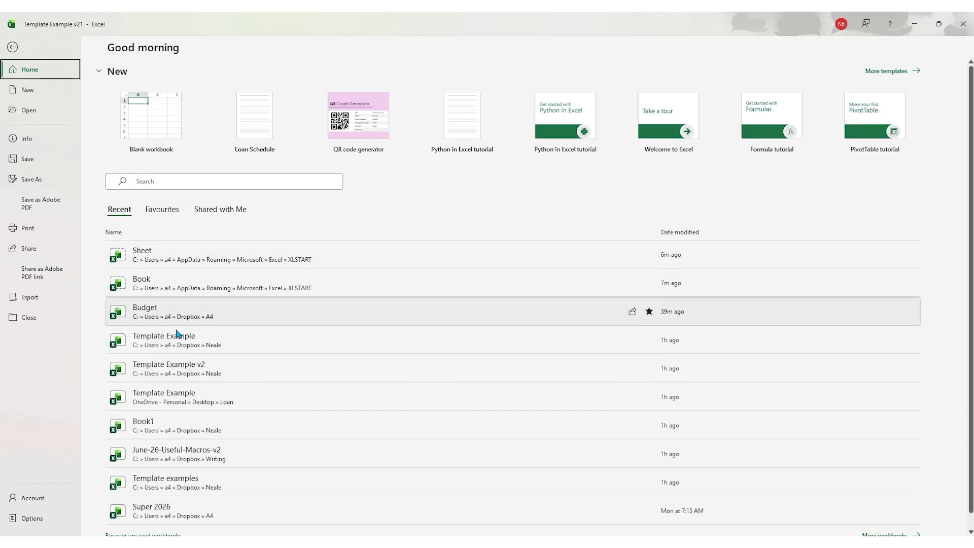
right_click(208, 365)
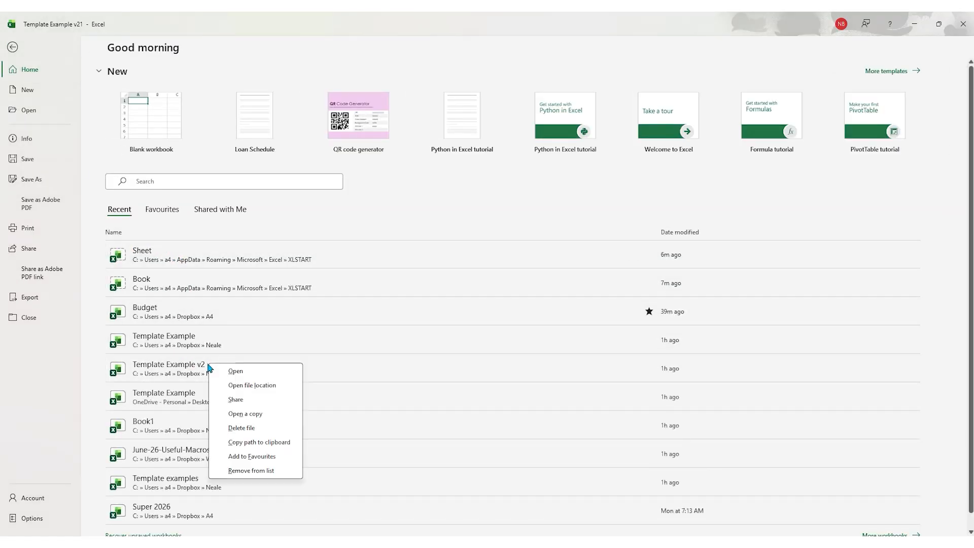
click(243, 413)
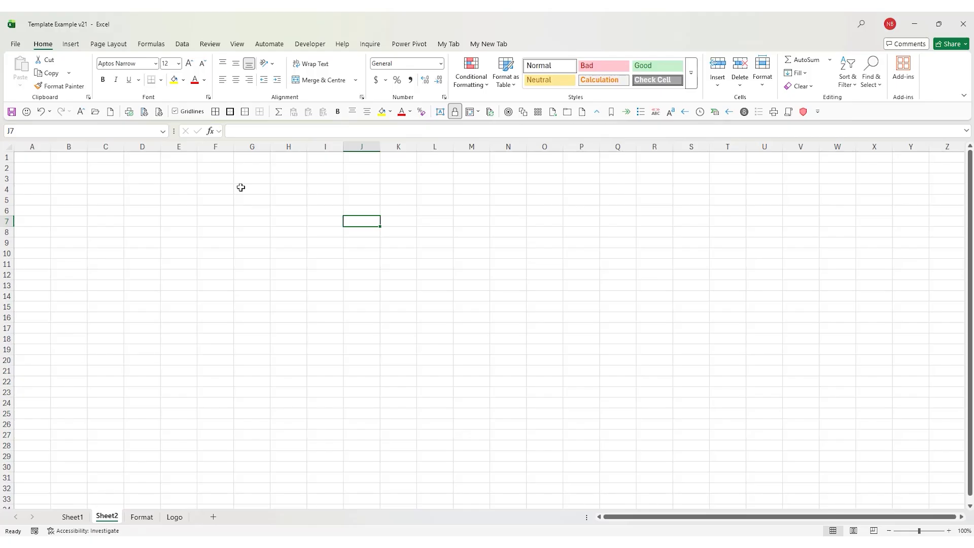